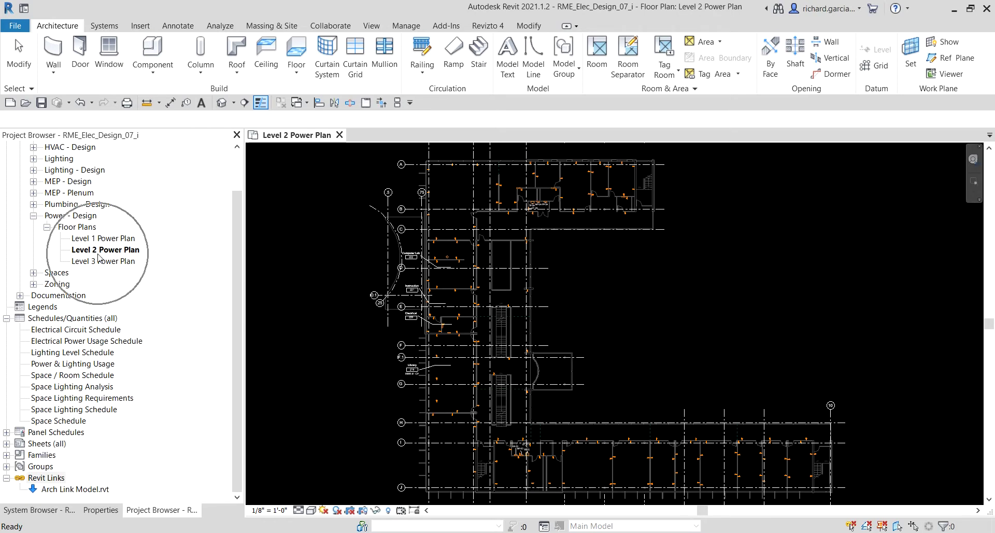
Select the objects in the Instruction 221 room and filter the selection to keep only Electrical Fixtures.
scroll(437, 282, "up", 6)
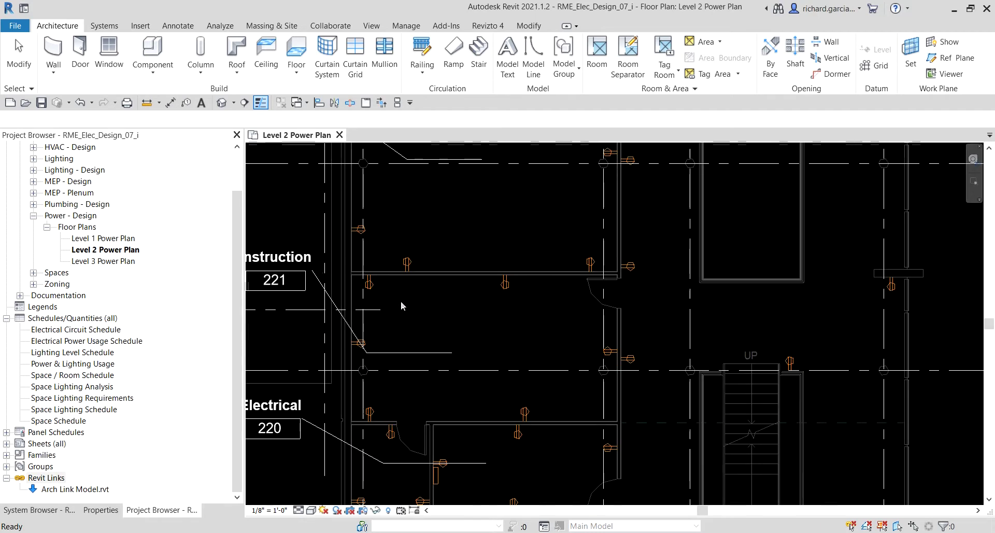
middle_click_drag(314, 238, 438, 203)
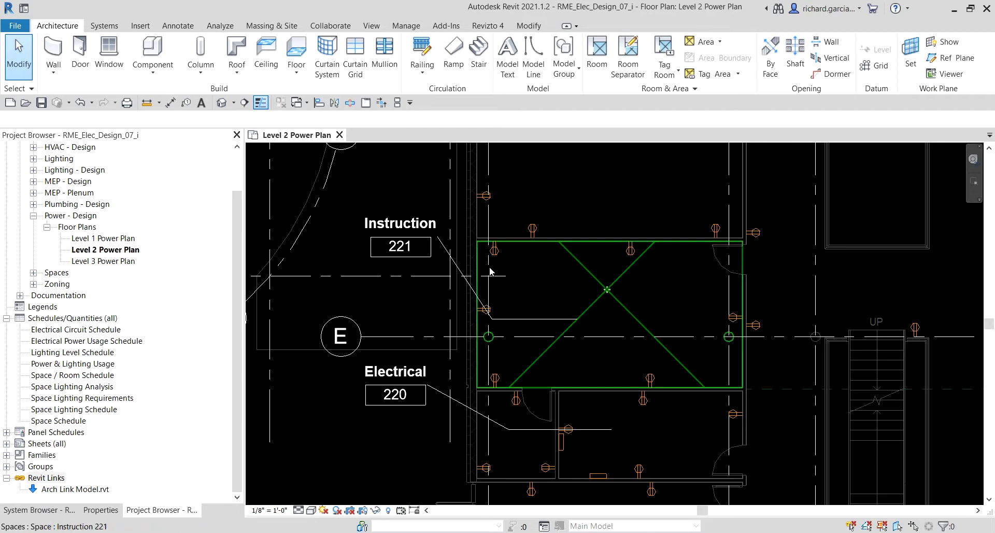
left_click_drag(340, 228, 755, 399)
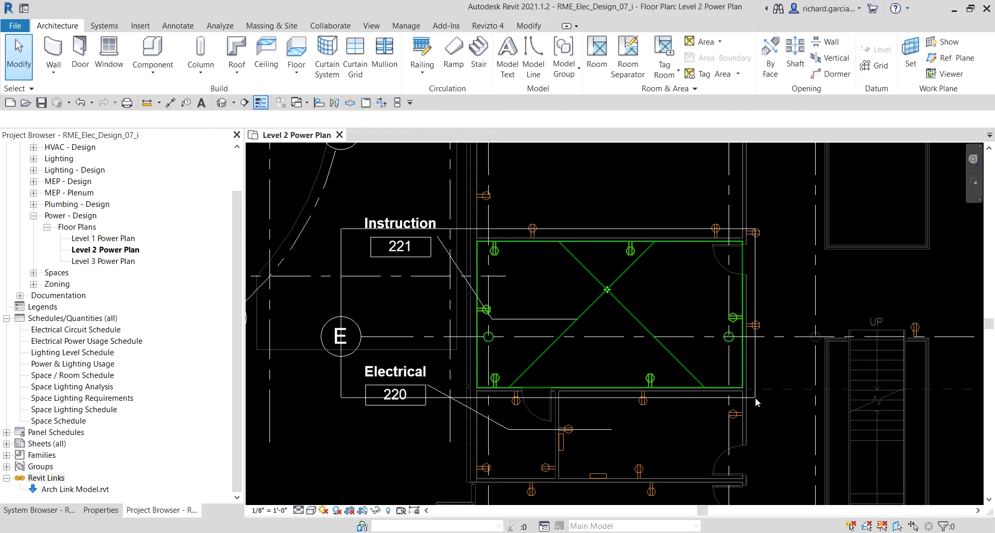
left_click_drag(755, 397, 754, 399)
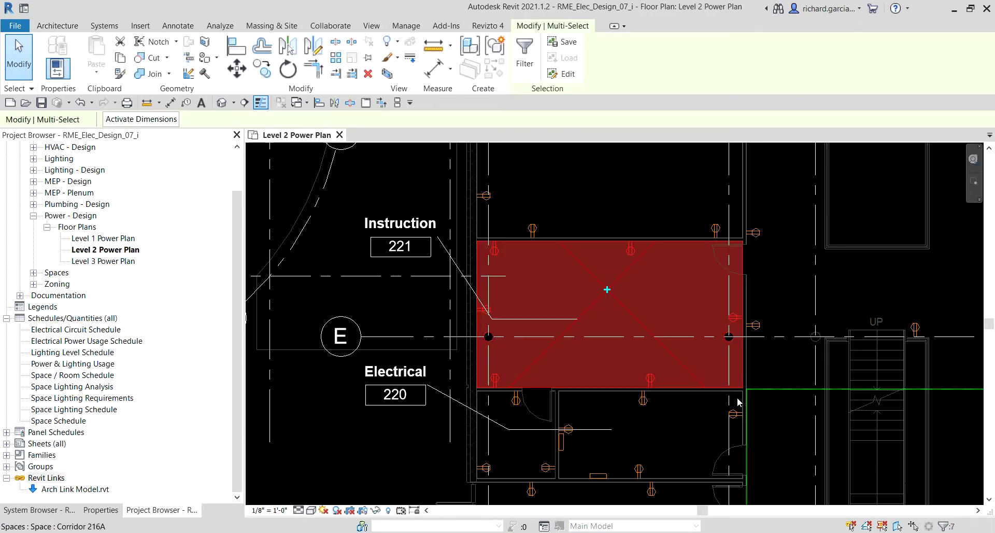
left_click(524, 51)
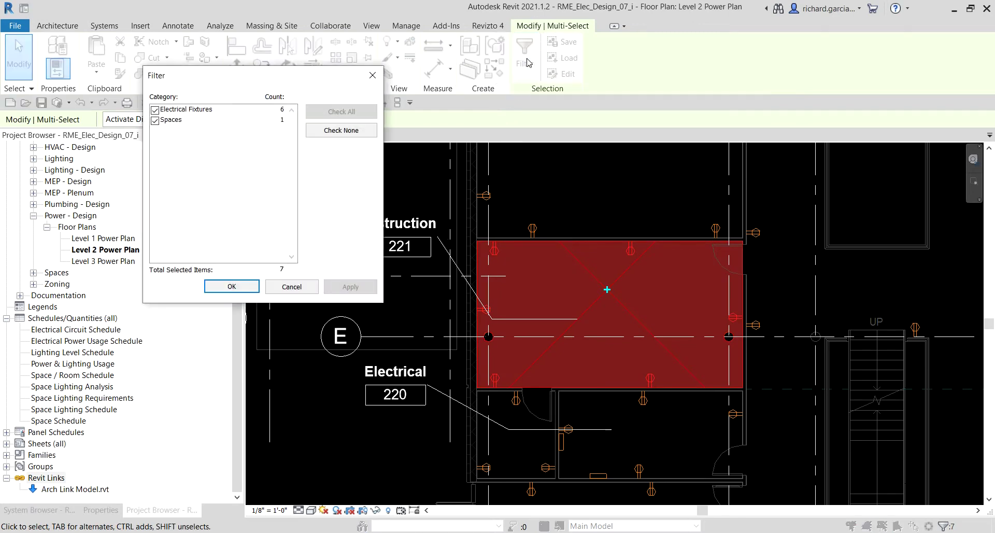
left_click(348, 132)
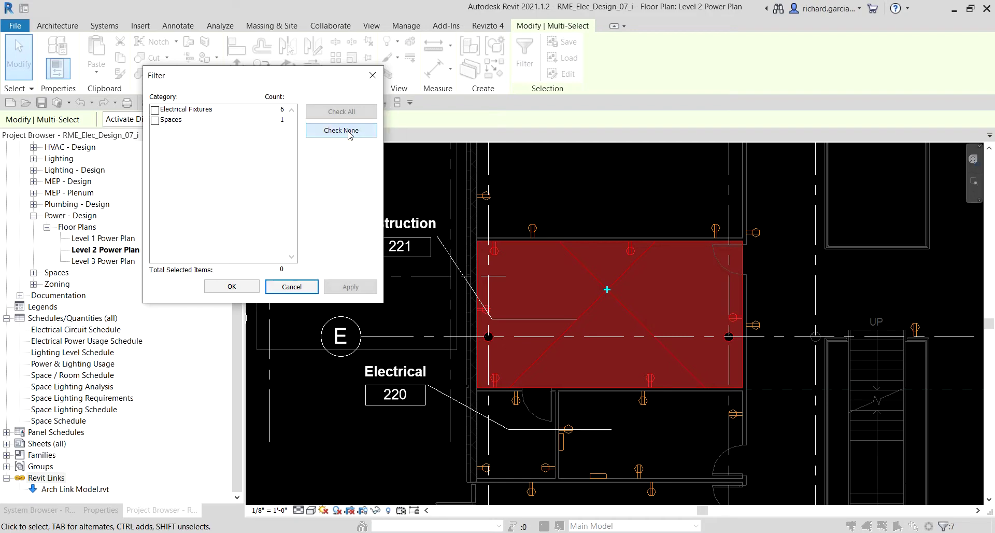
left_click(155, 110)
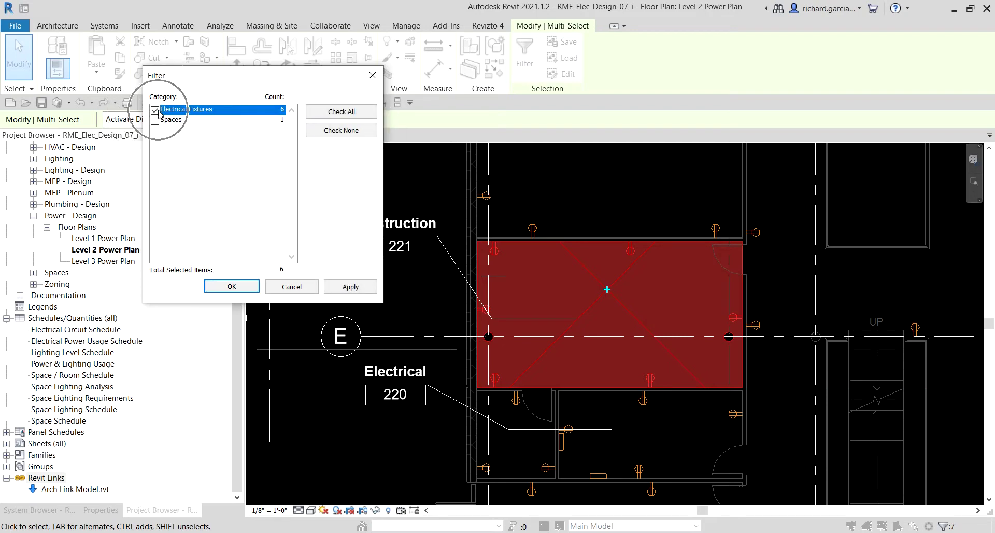
left_click(248, 288)
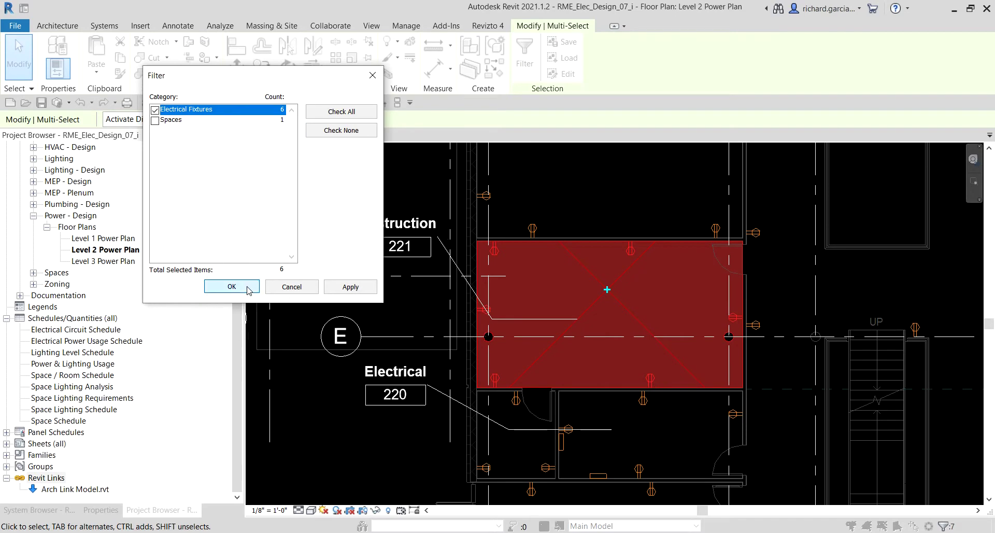
Create a power circuit from the selected receptacles in Instruction 221.
left_click(774, 94)
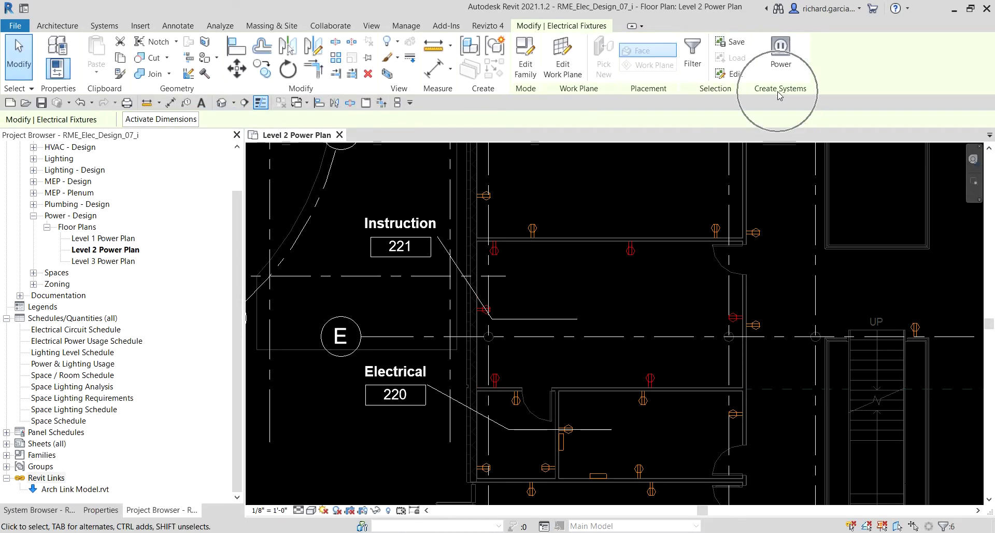
left_click(777, 95)
left_click(777, 95)
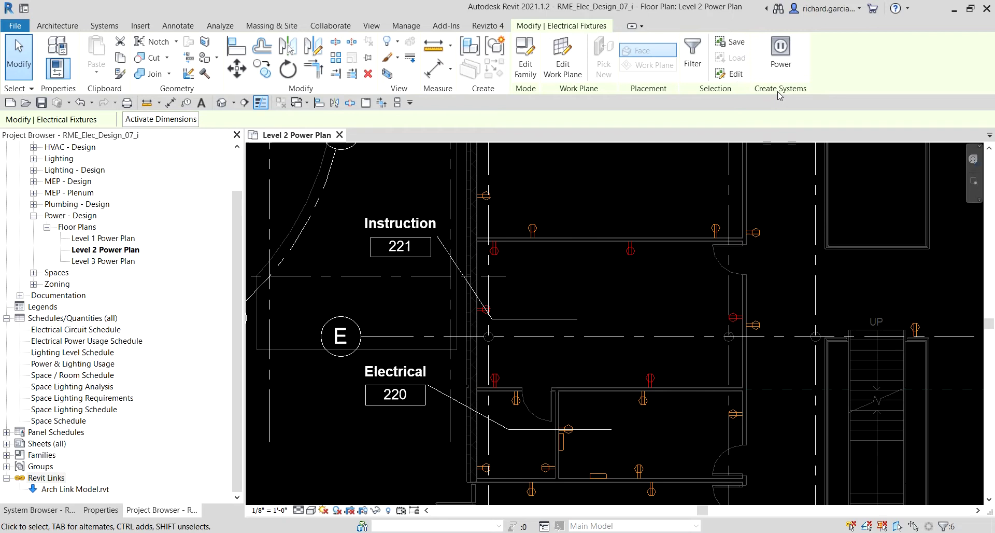
left_click(787, 57)
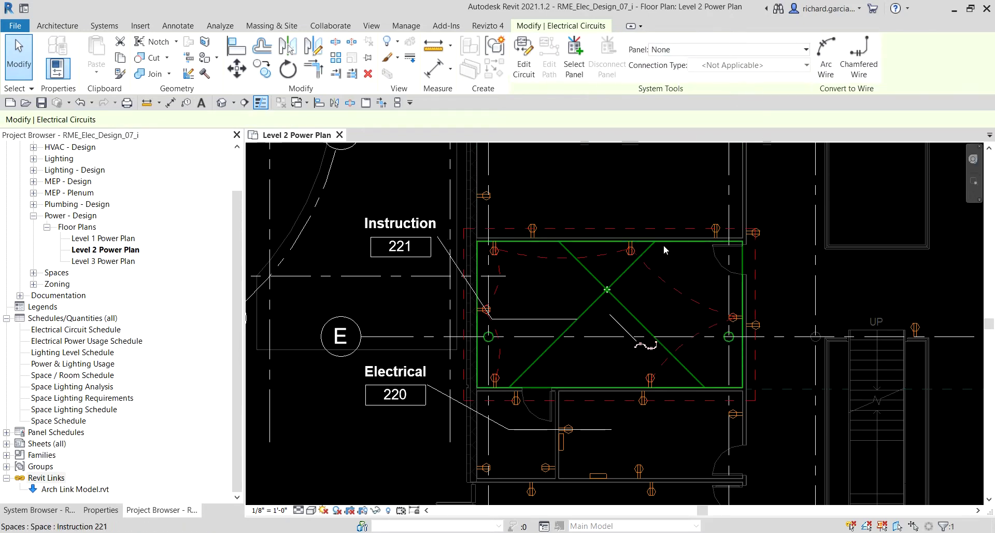
left_click(500, 250)
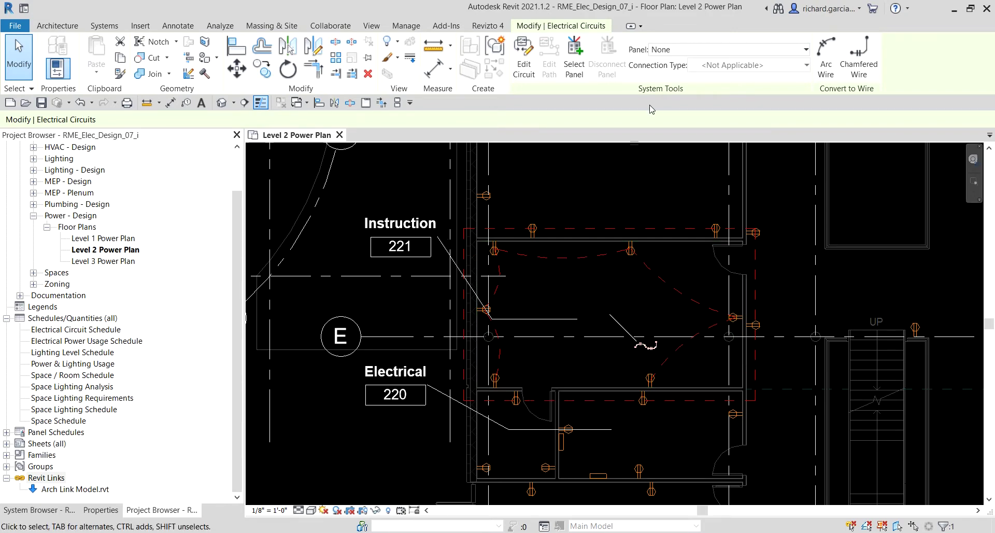
Assign the Instruction 221 circuit to panelboard PP-2B in the Electrical 220 room.
left_click(574, 54)
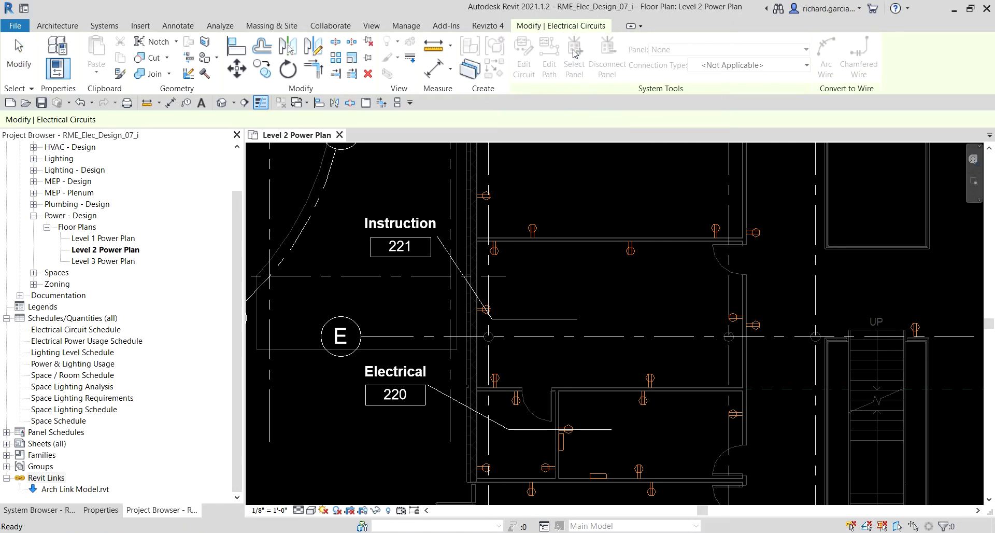
middle_click_drag(612, 363, 642, 277)
scroll(600, 314, "up", 4)
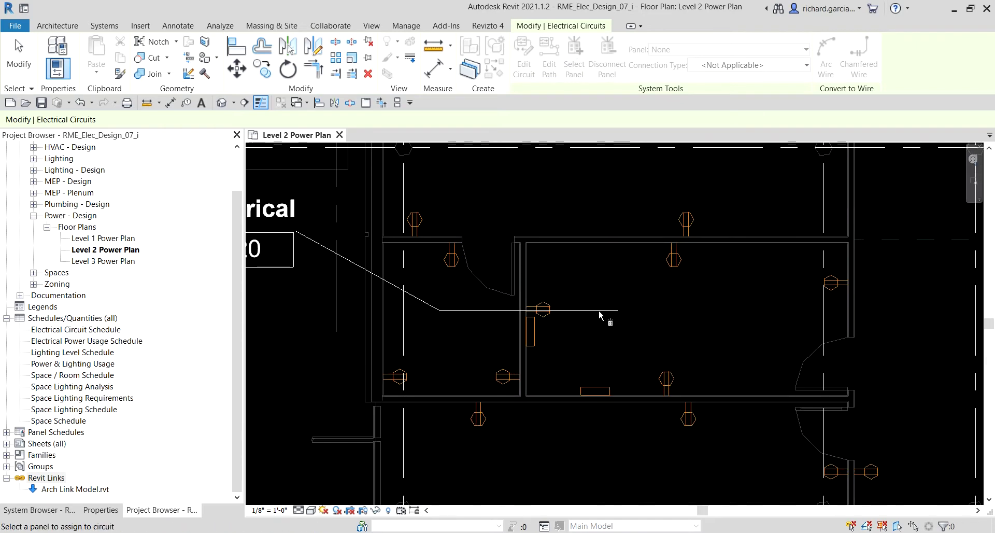
middle_click_drag(600, 314, 682, 326)
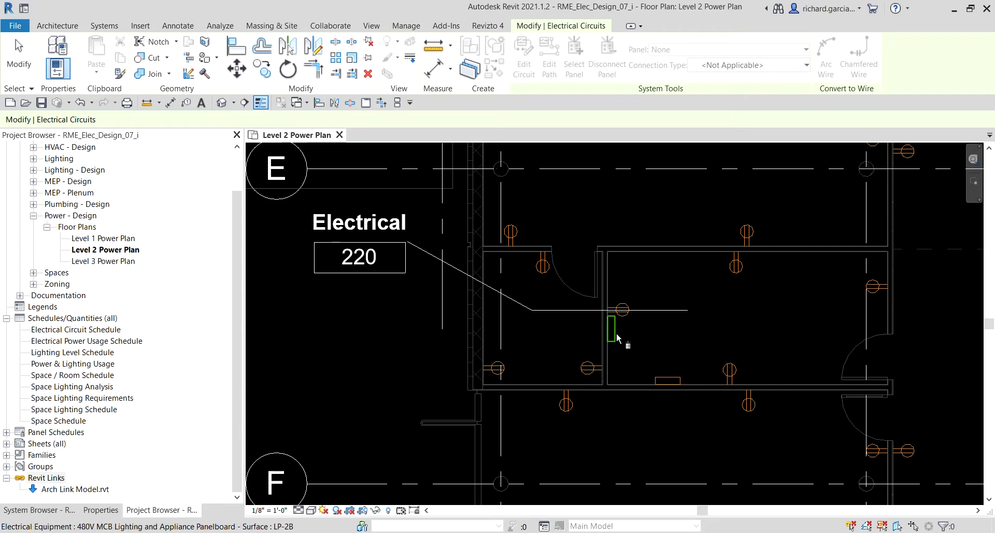
left_click(661, 381)
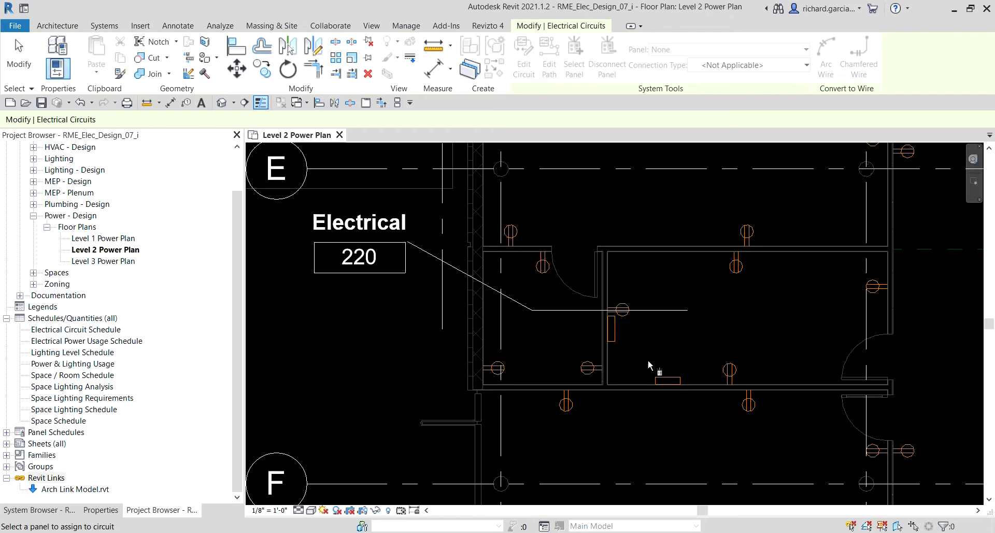
key("ctrl")
key("ctrl")
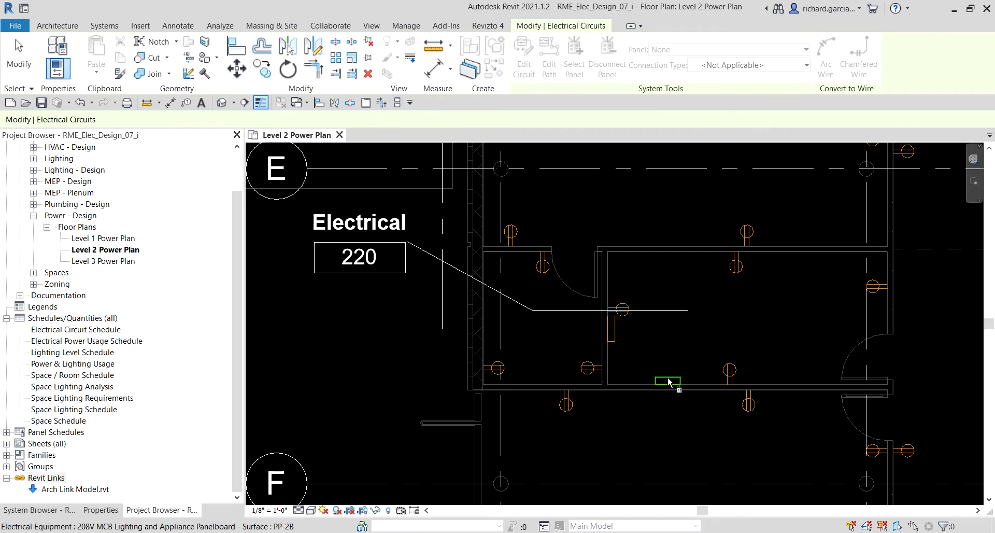
left_click(668, 382)
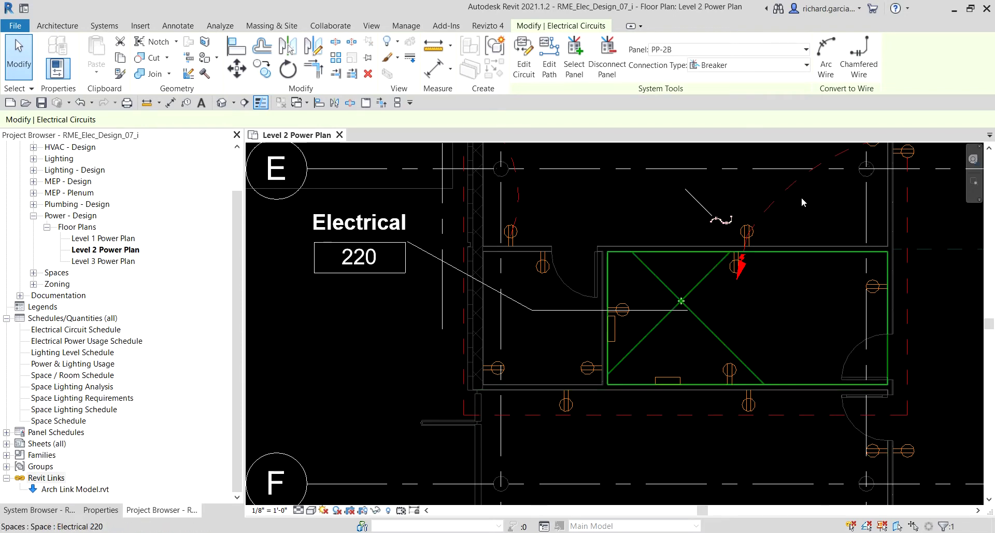
Convert the Instruction 221 circuit's temporary wiring to permanent arc wires and clear the selection.
scroll(725, 339, "down", 2)
middle_click_drag(761, 346, 676, 432)
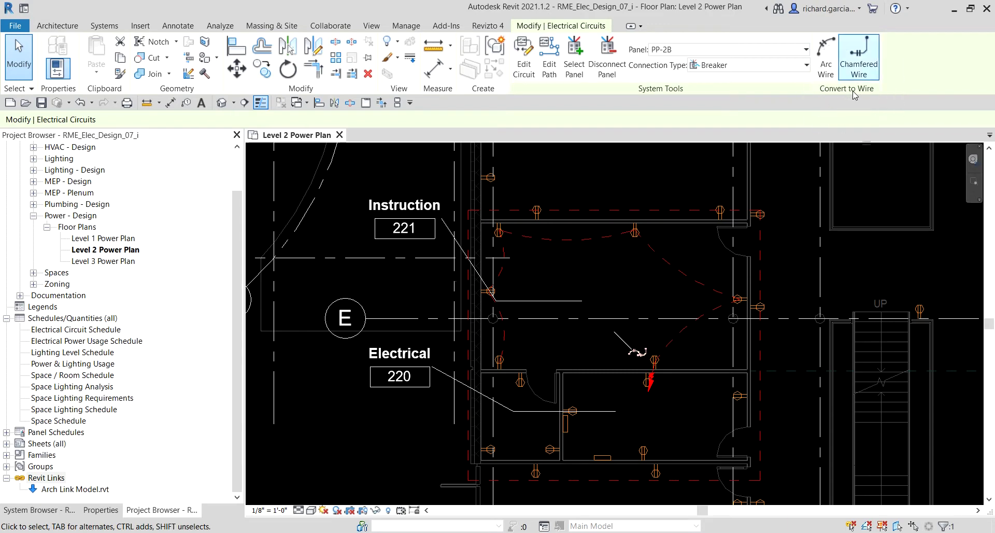
left_click(826, 50)
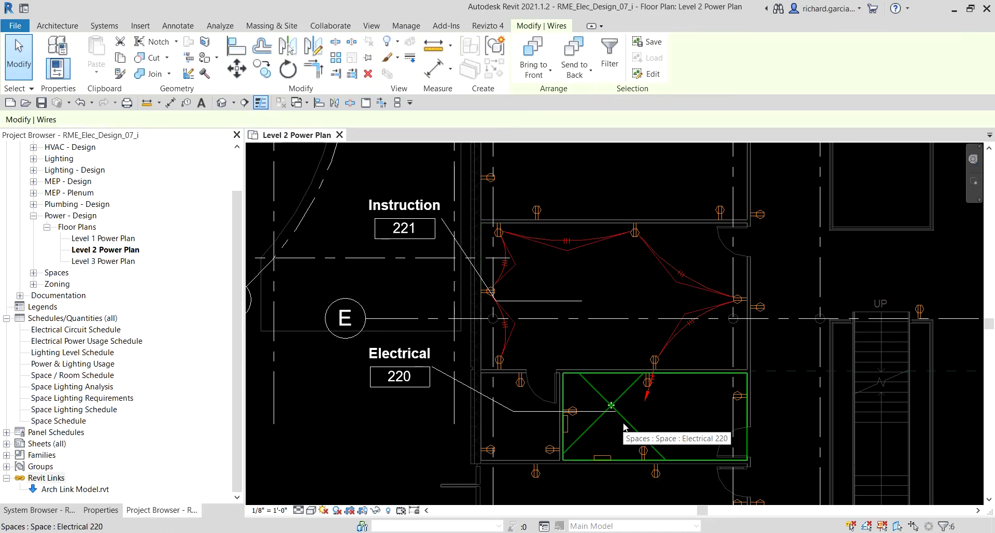
left_click(23, 65)
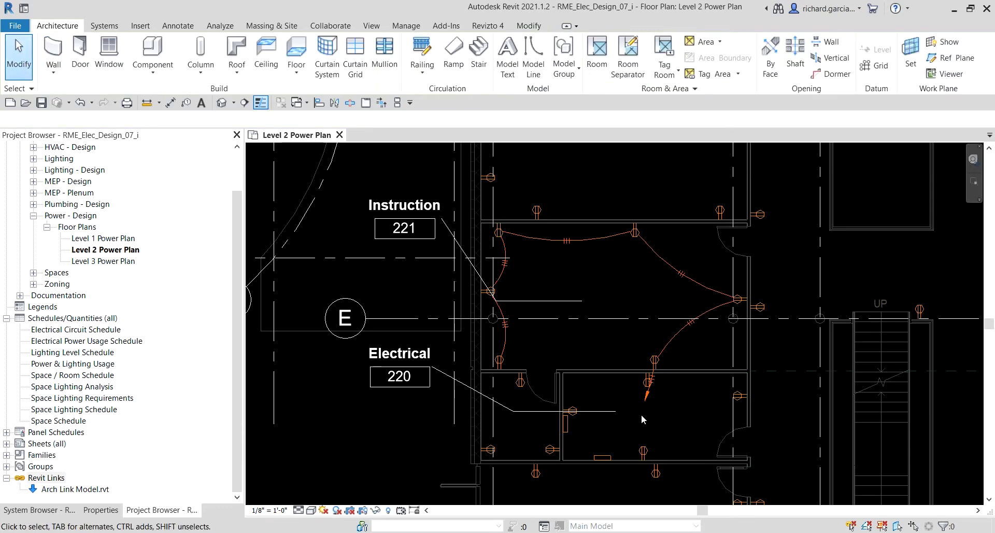
Move the home run wire's arrow end toward panelboard PP-2B in the Electrical 220 room.
scroll(643, 415, "up", 2)
middle_click_drag(680, 352, 692, 325)
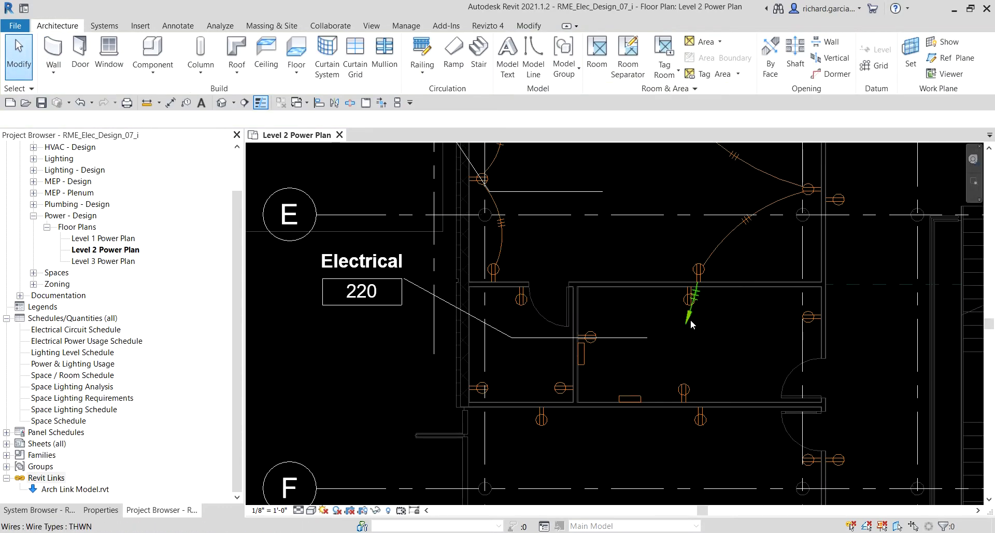
left_click(690, 319)
scroll(686, 329, "up", 2)
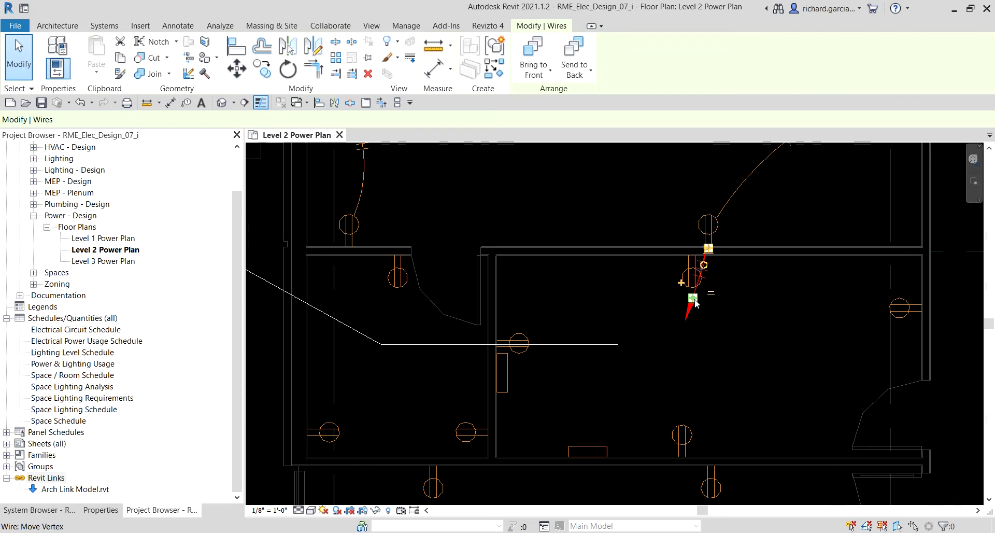
left_click_drag(675, 348, 609, 412)
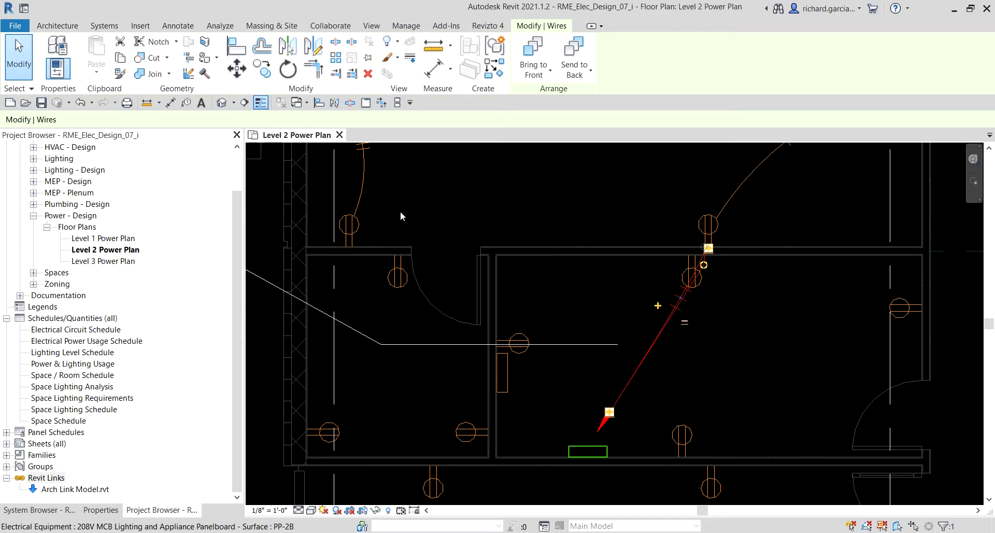
key("Escape")
Reshape the home run wire into a wider arc by moving its middle vertex, and bring its arrow end up to panelboard PP-2B.
left_click(662, 332)
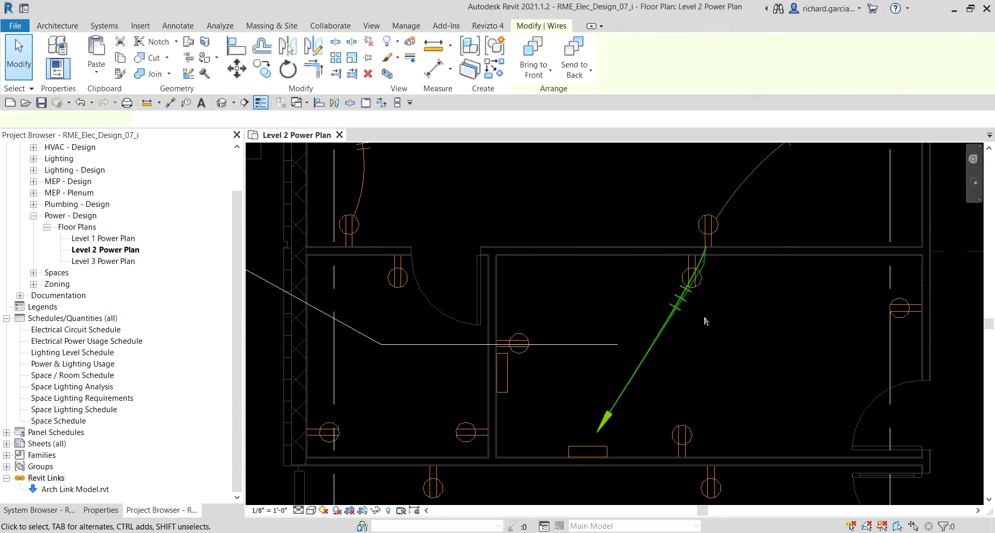
scroll(704, 267, "up", 2)
left_click_drag(704, 260, 726, 373)
middle_click_drag(745, 430, 764, 234)
scroll(763, 234, "up", 1)
left_click_drag(757, 250, 756, 303)
left_click_drag(554, 417, 565, 453)
scroll(668, 316, "down", 2)
scroll(660, 306, "down", 2)
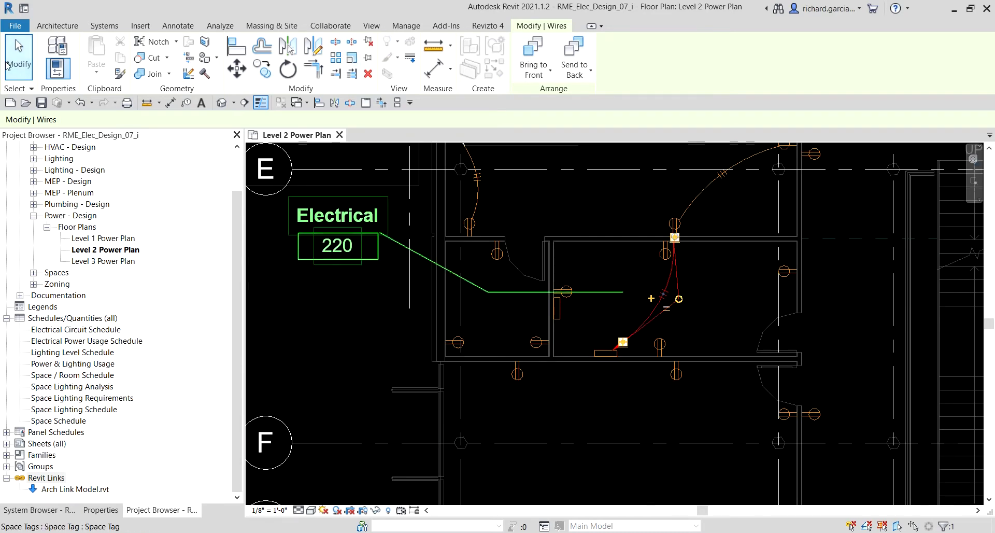
key("Escape")
Set the hot conductors of the home run wire to panelboard PP-2B to 2 and clear the selection.
scroll(669, 342, "down", 5)
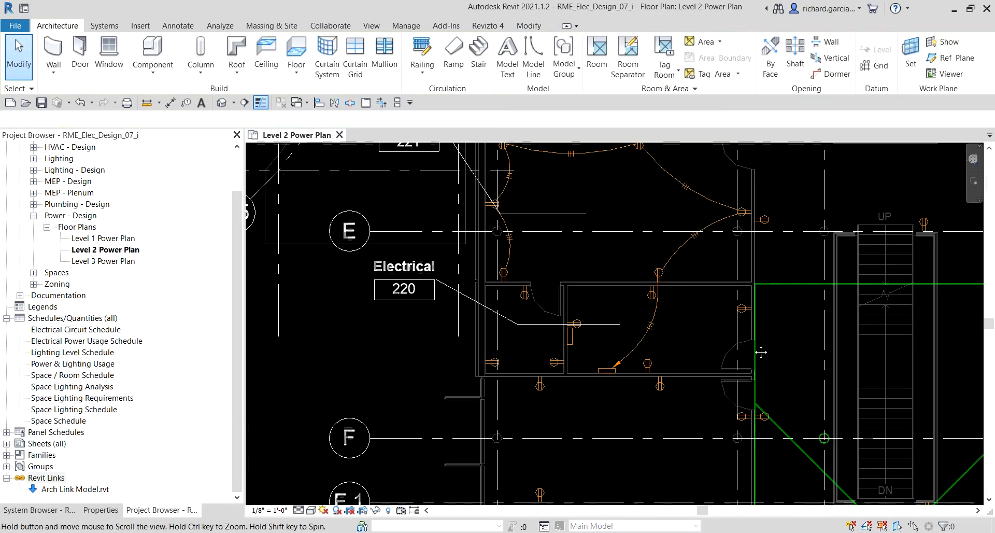
scroll(744, 355, "up", 4)
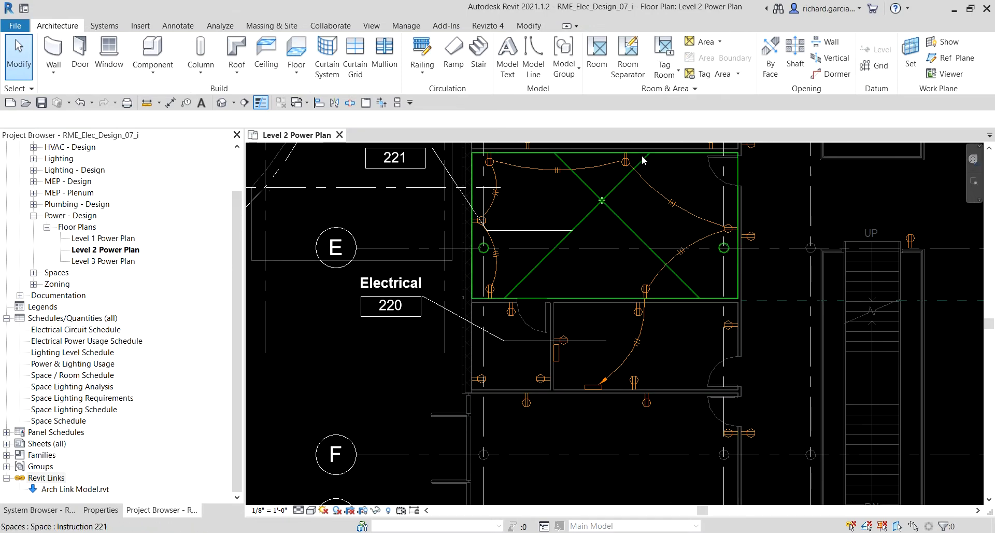
scroll(664, 168, "up", 5)
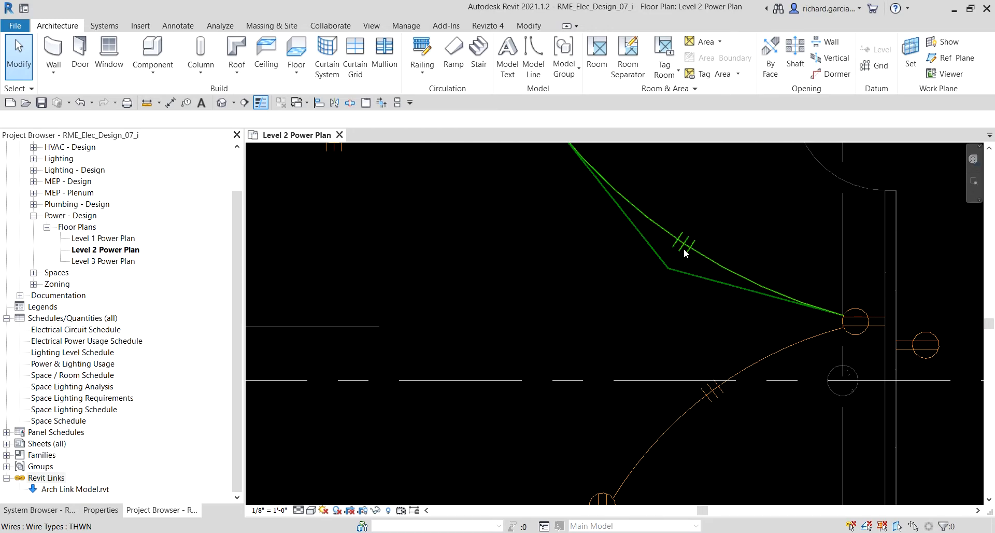
scroll(684, 249, "down", 3)
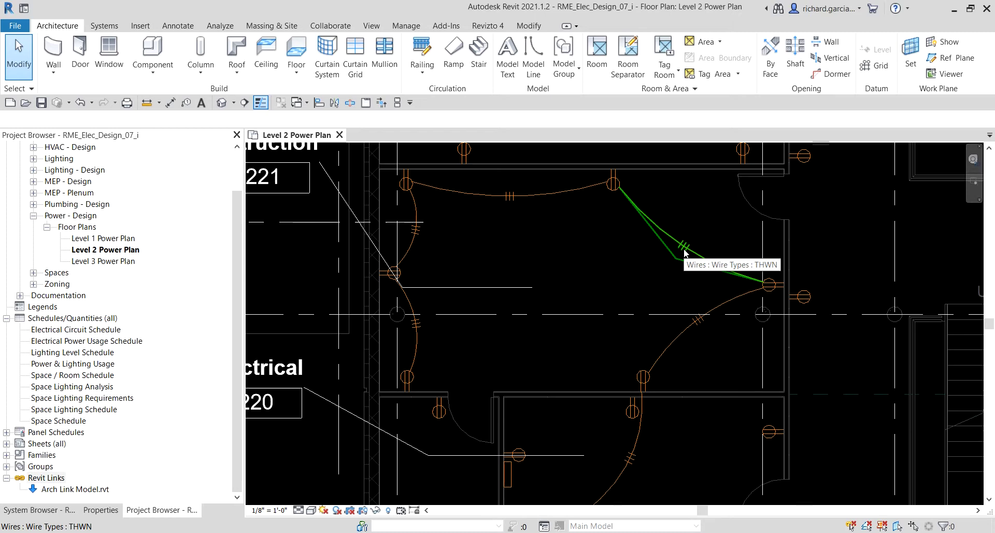
middle_click_drag(633, 414, 640, 314)
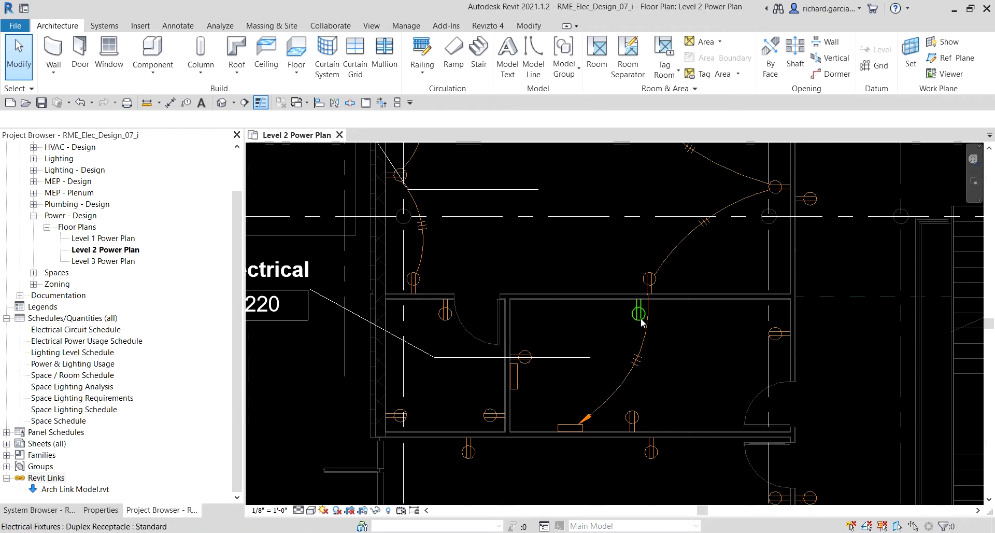
left_click(640, 362)
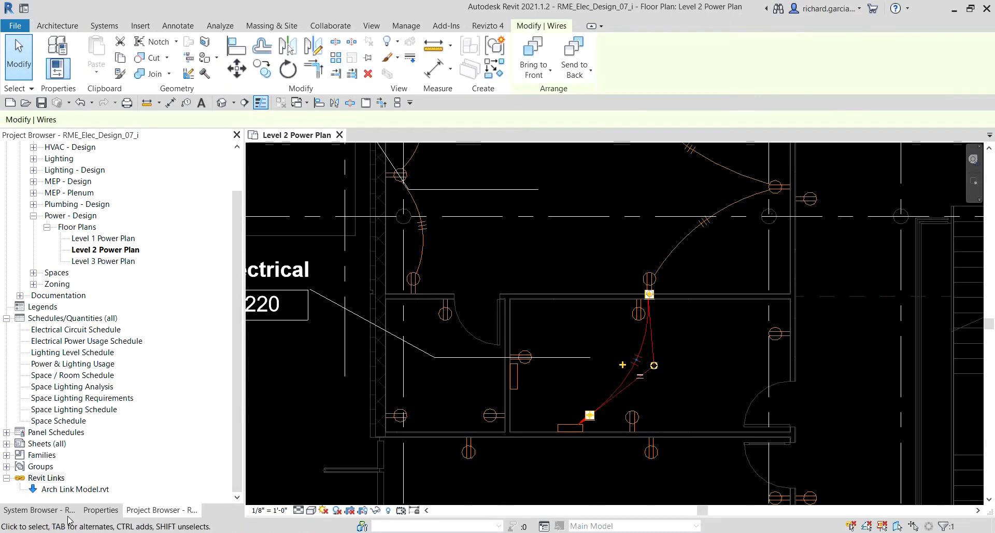
left_click(100, 510)
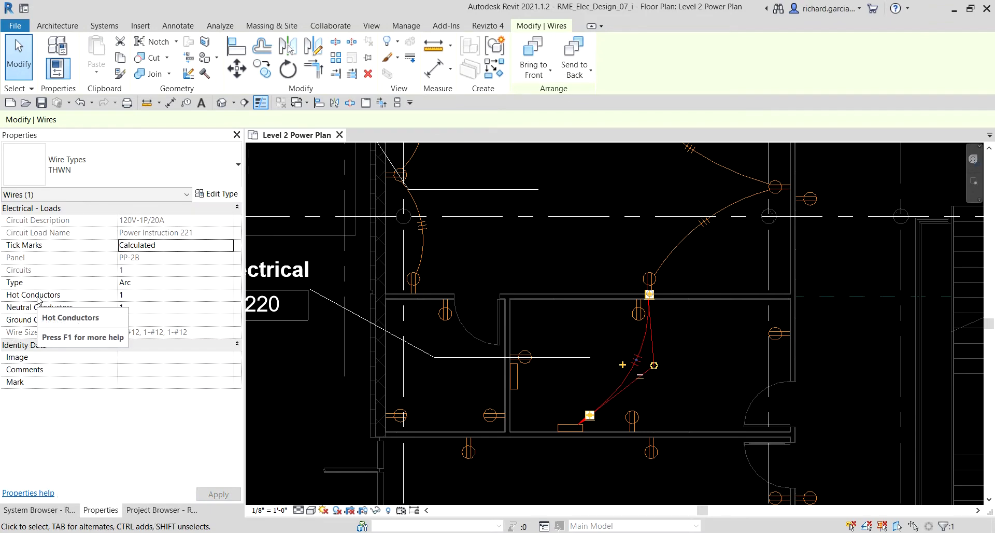
left_click(133, 295)
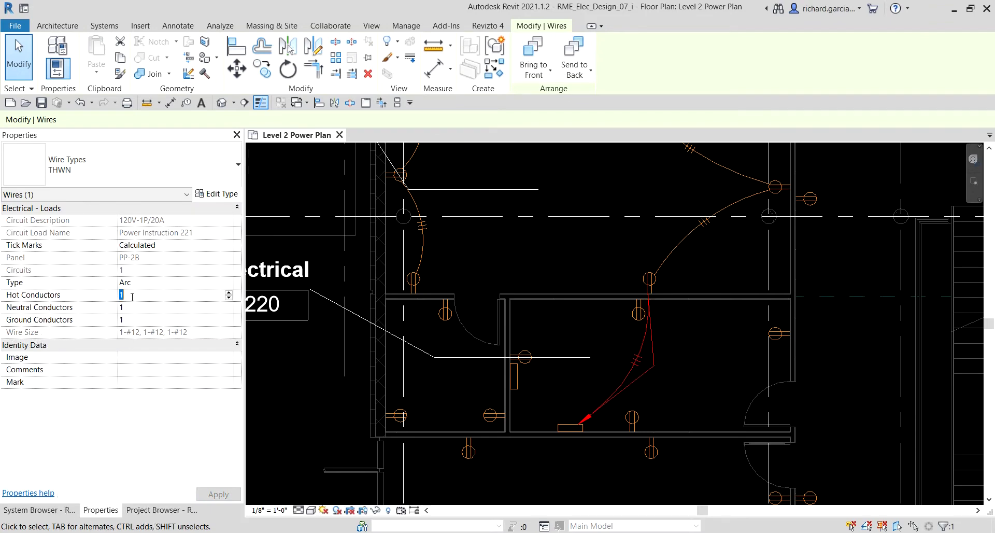
type("2")
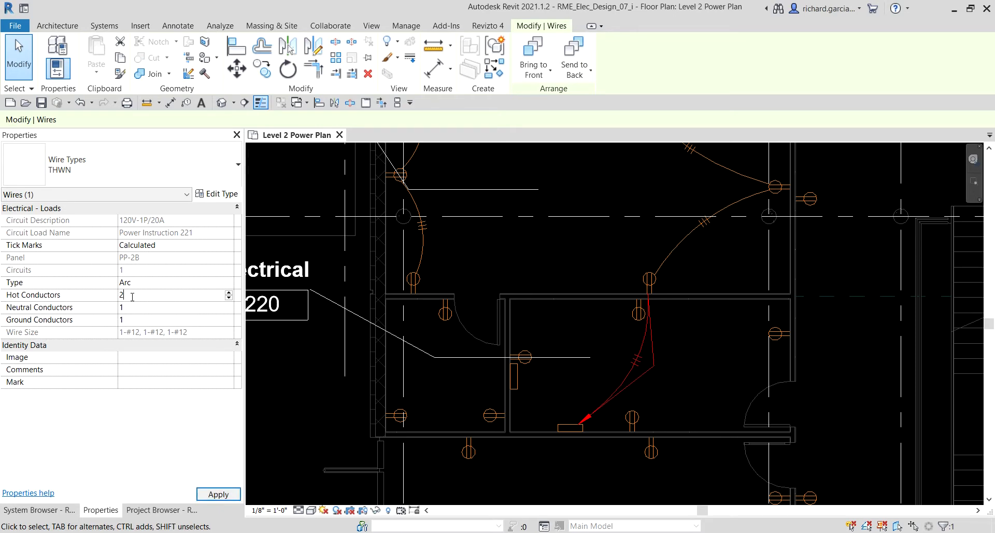
left_click(205, 495)
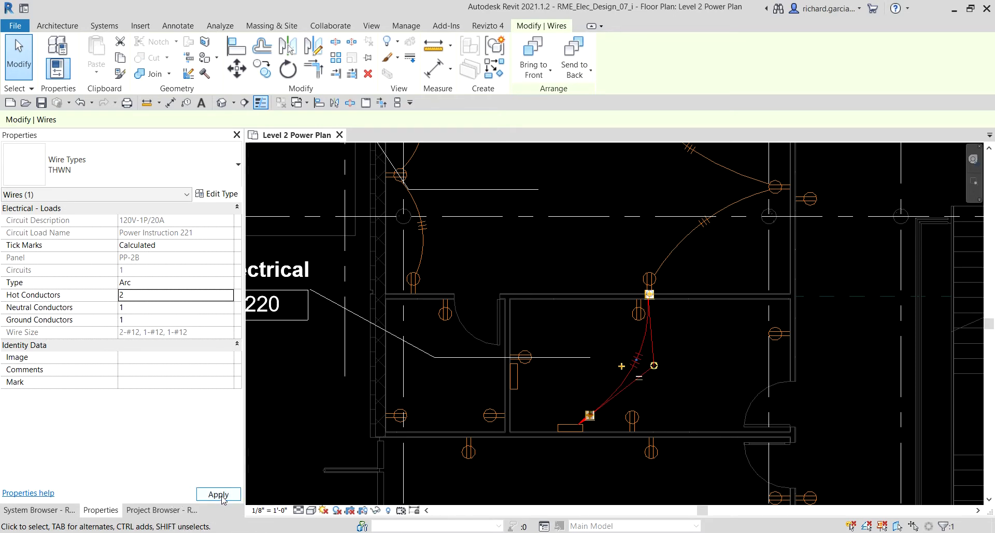
scroll(643, 373, "up", 5)
key("ctrl")
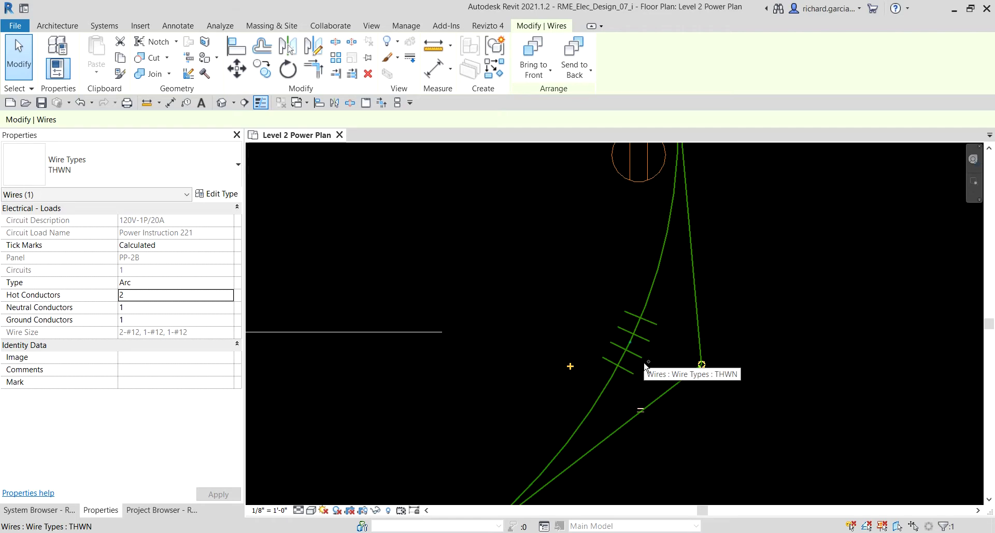
key("Escape")
Select the whole Instruction 221 electrical network, filter it to wires only, and set their hot conductors to 2.
scroll(622, 321, "down", 6)
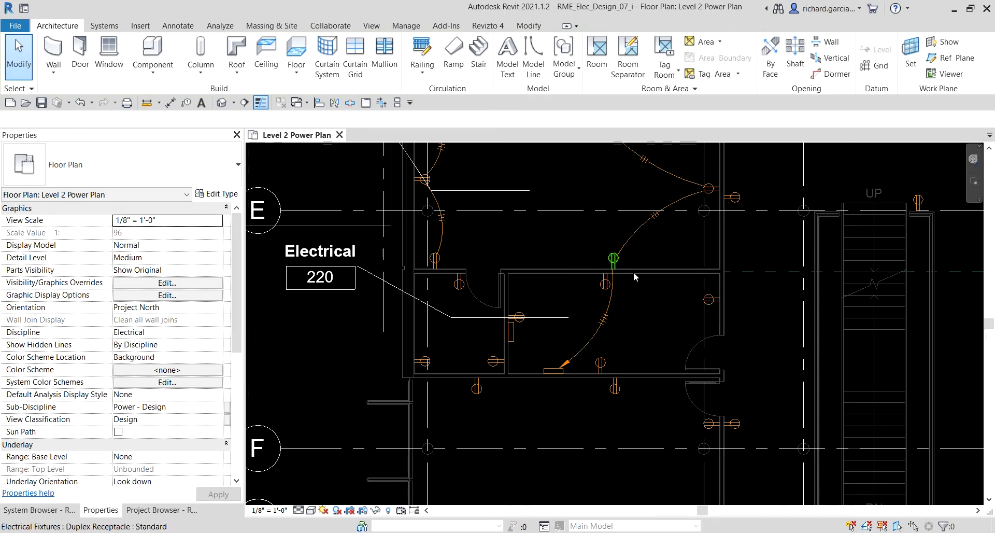
middle_click_drag(626, 280, 630, 341)
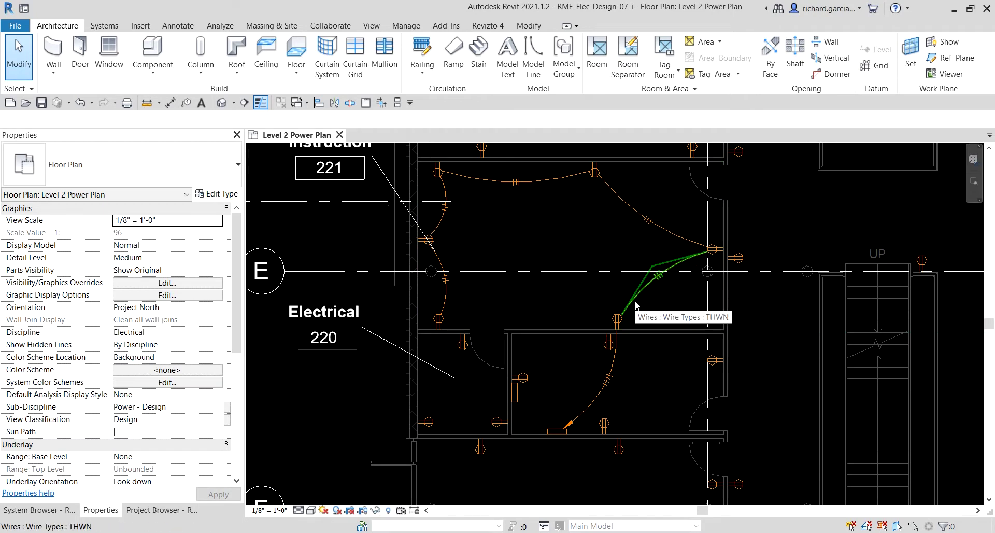
key("Tab")
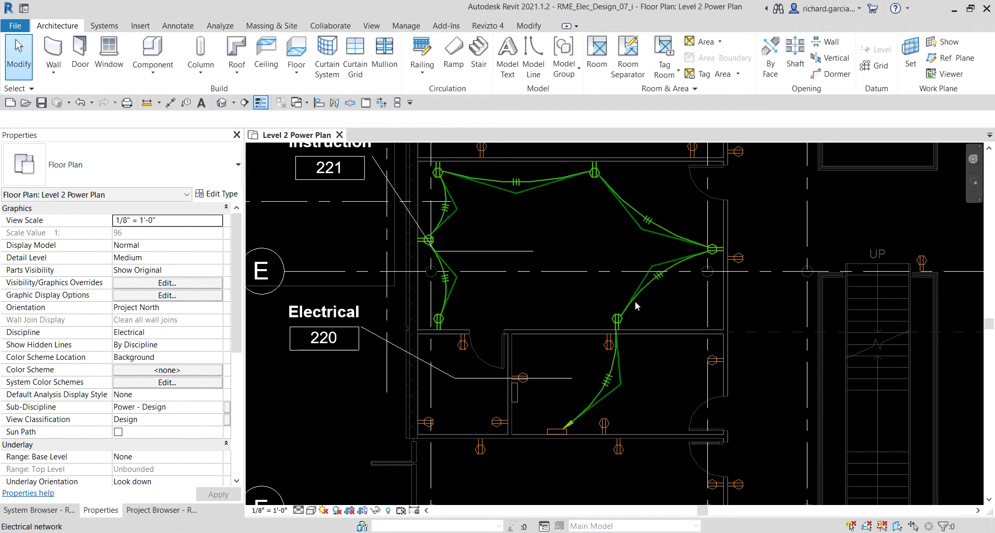
left_click(636, 306)
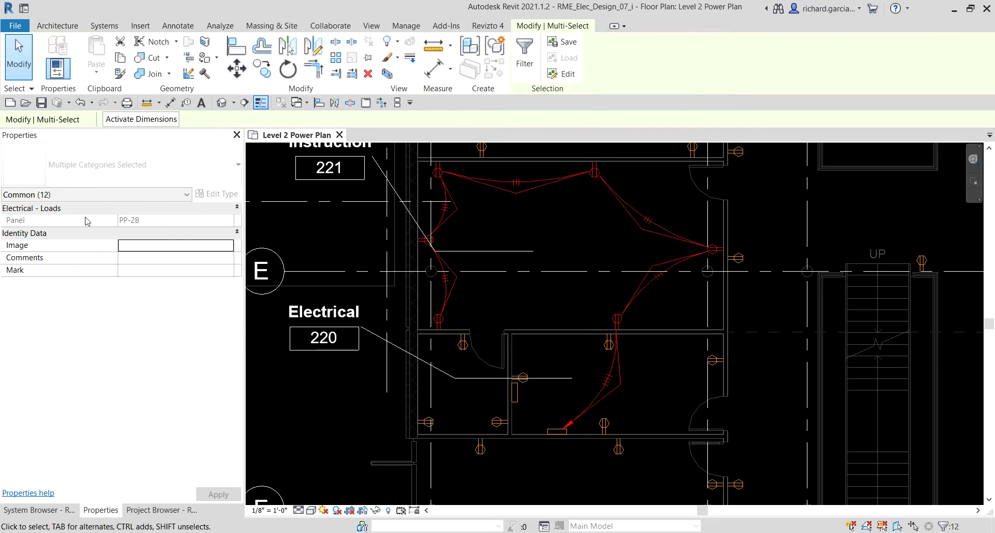
left_click(525, 52)
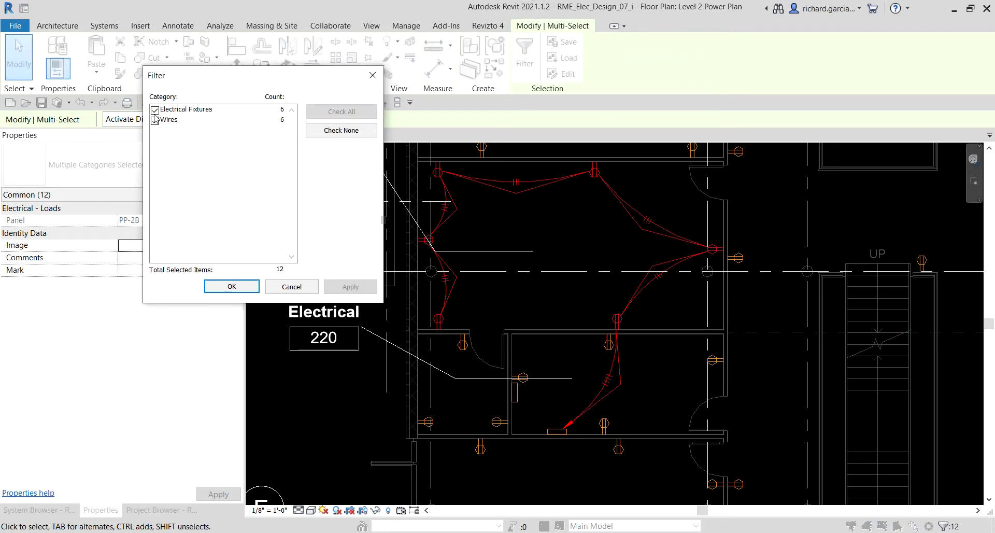
left_click(155, 110)
left_click(233, 287)
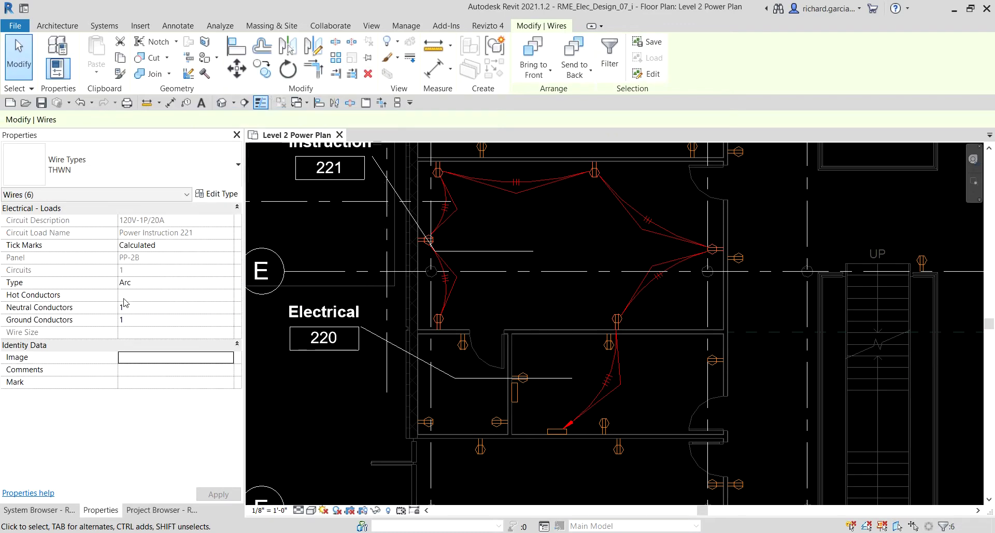
left_click(136, 296)
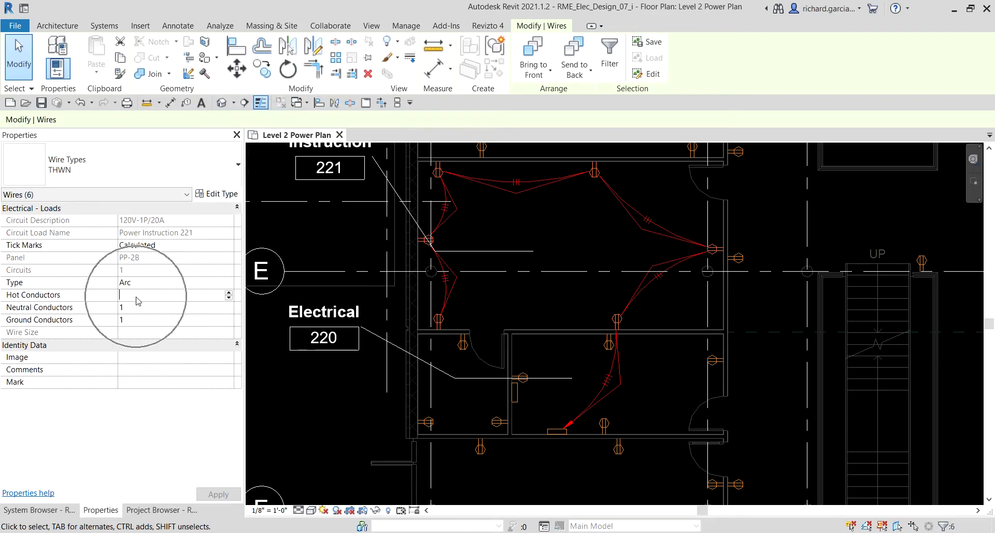
type("2")
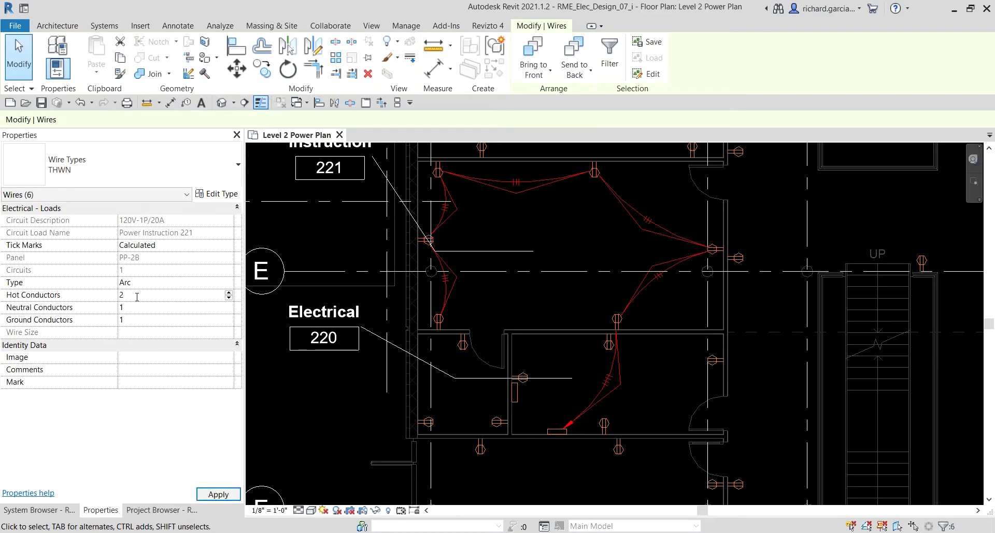
left_click(217, 494)
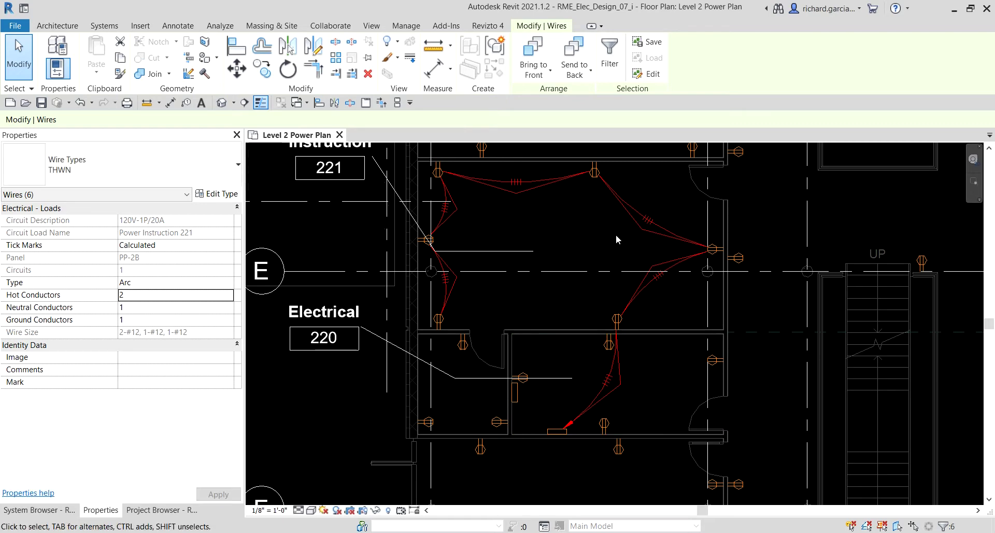
left_click(599, 228)
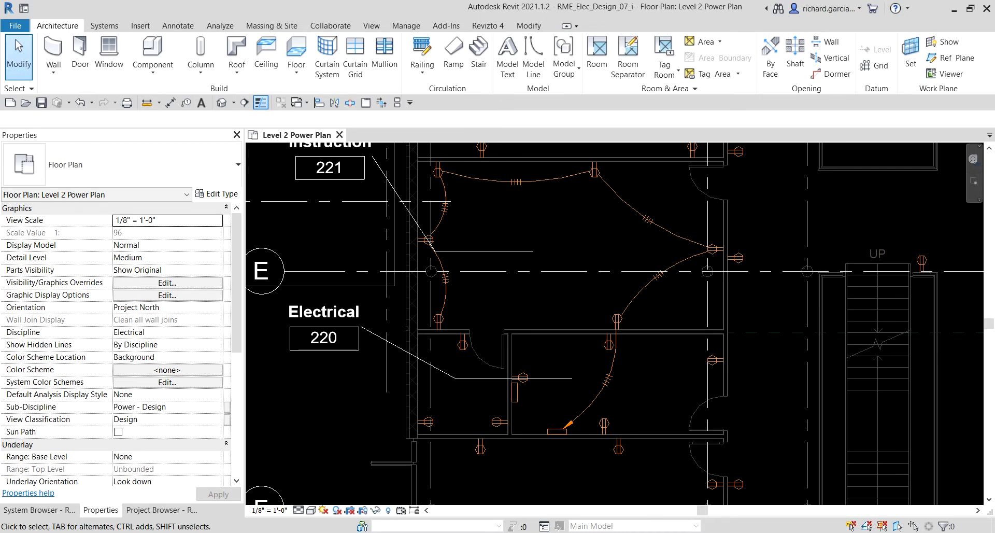
Reduce the home run wire's hot conductors to 0 with its on-drawing controls, restore them to 2, and clear the selection.
scroll(599, 382, "up", 4)
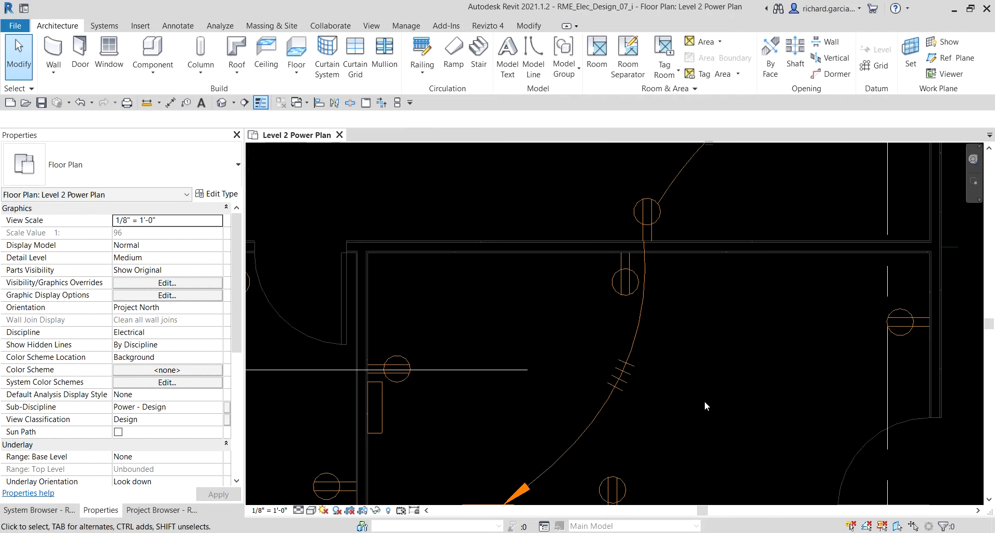
left_click(633, 344)
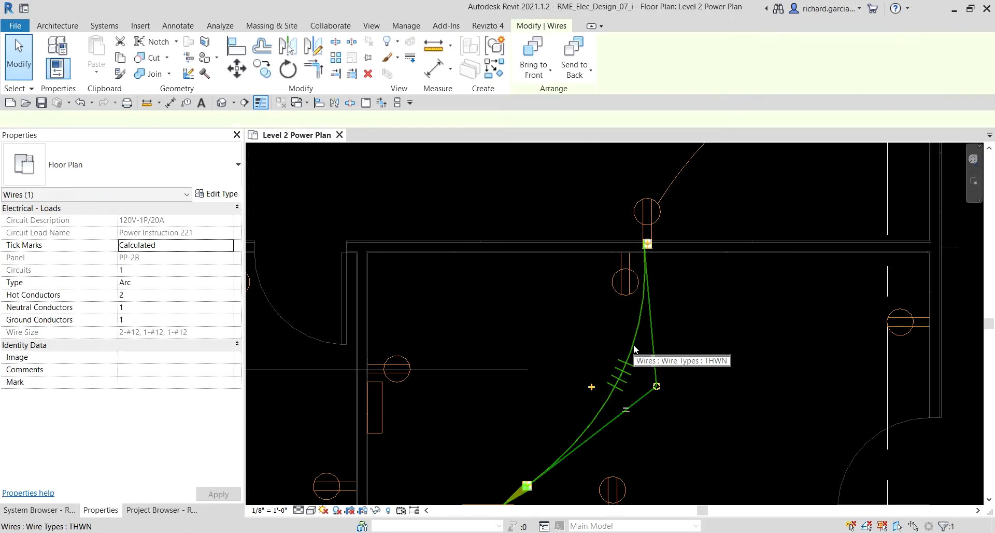
left_click(625, 409)
scroll(626, 411, "up", 1)
scroll(626, 411, "up", 2)
left_click(630, 401)
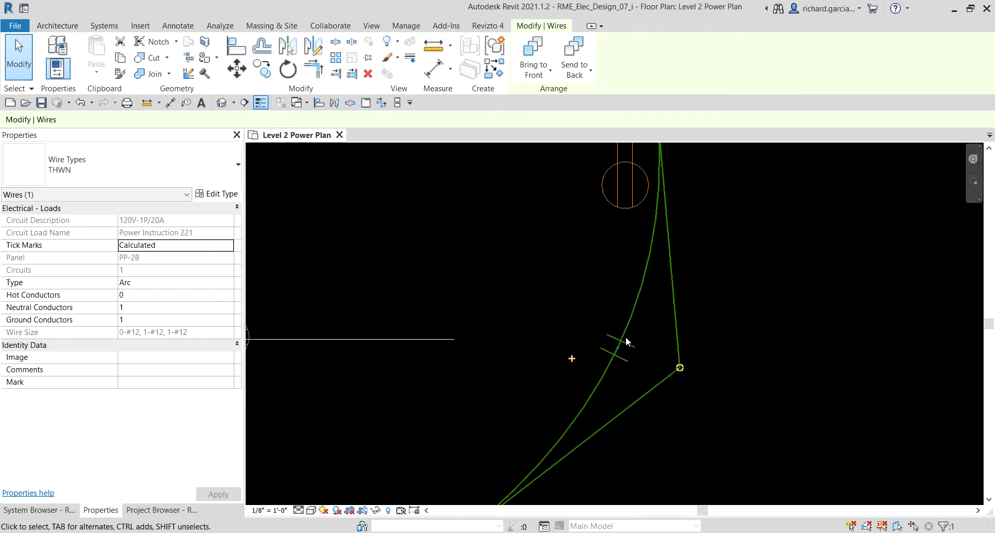
left_click(572, 358)
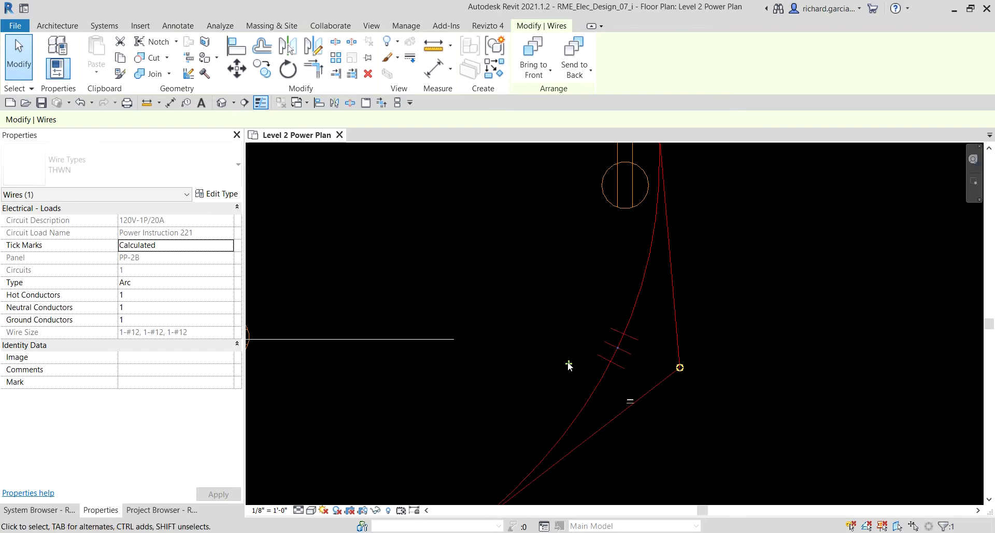
left_click(568, 364)
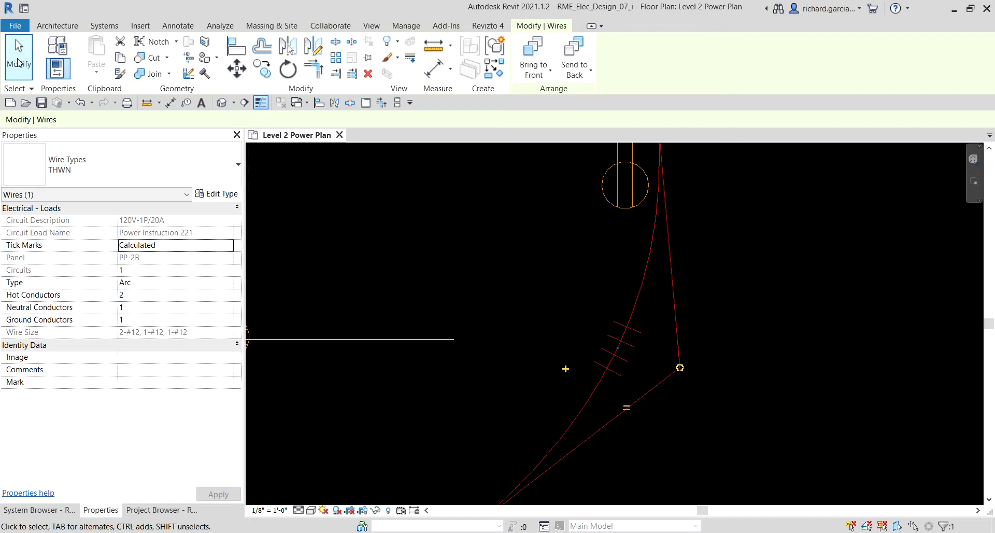
left_click(18, 52)
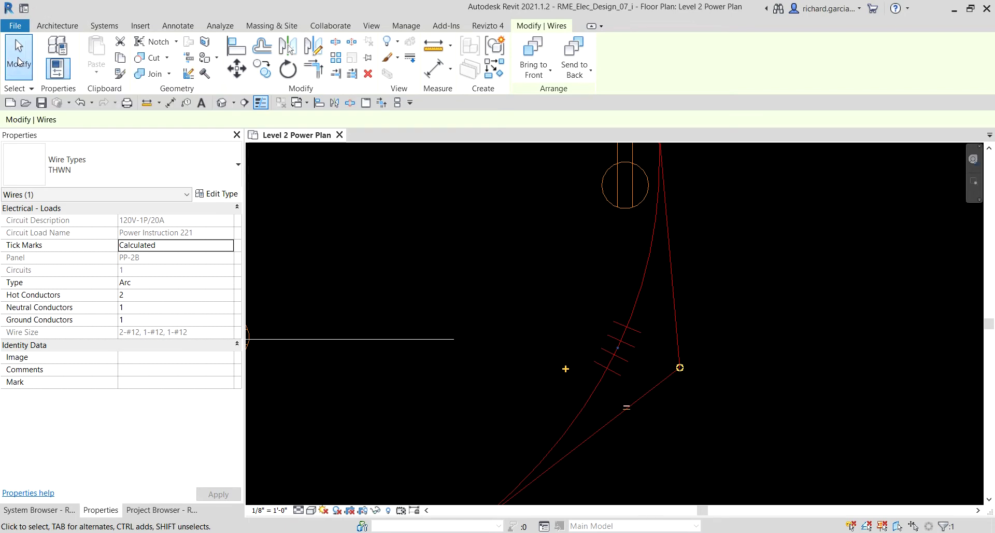
Review the conductor and wire size properties of the home run wire in the Electrical 220 room and deselect it.
scroll(495, 264, "down", 3)
scroll(496, 264, "down", 3)
middle_click_drag(496, 265, 505, 305)
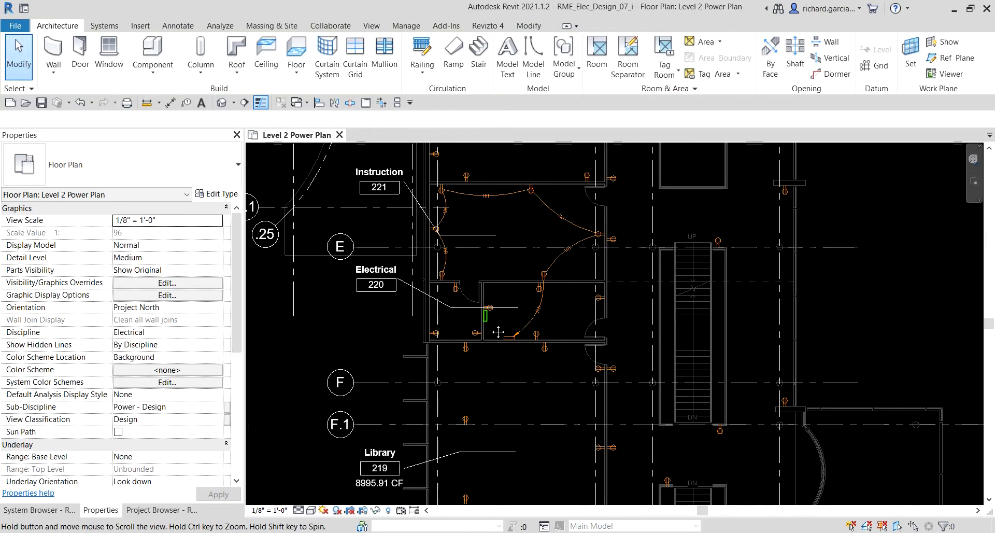
scroll(511, 234, "up", 3)
middle_click_drag(511, 234, 541, 253)
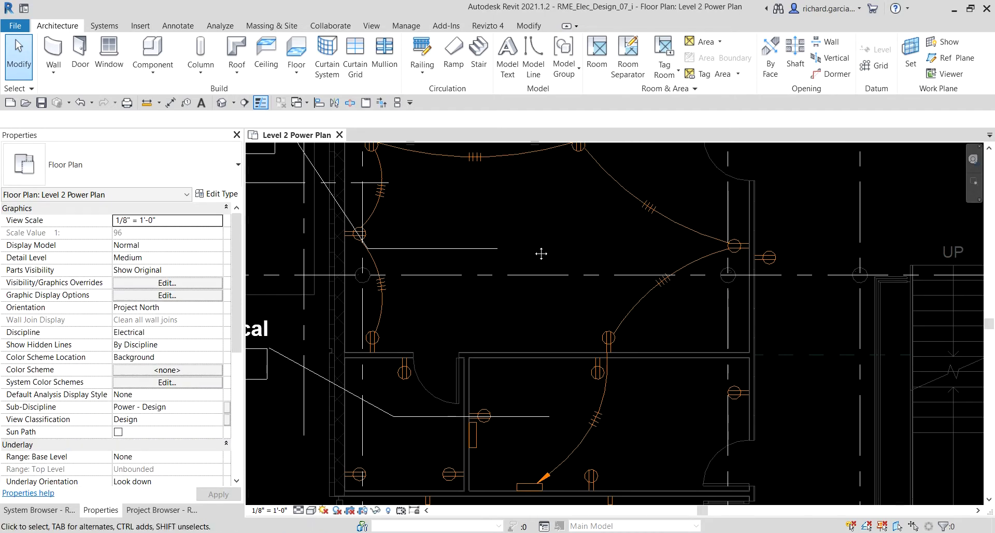
left_click(604, 404)
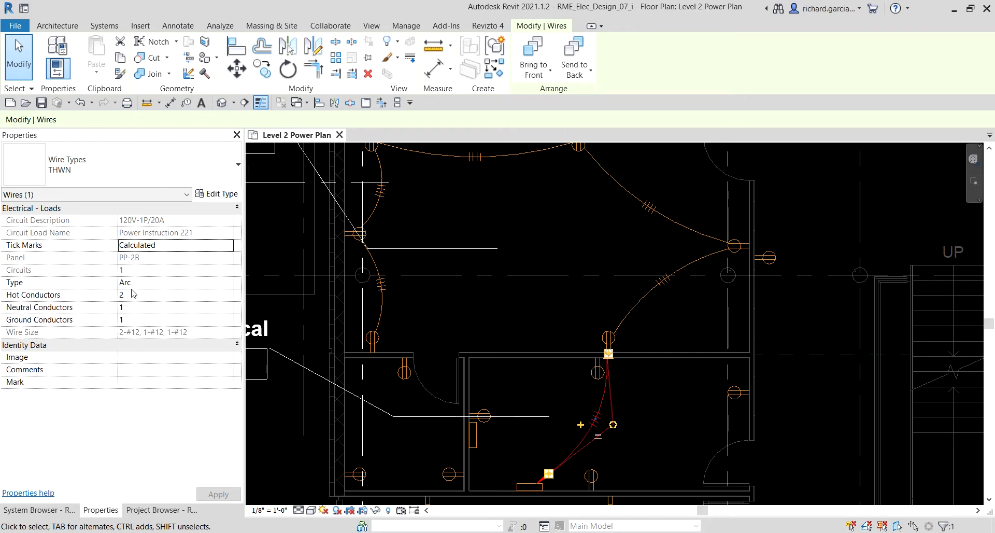
left_click(19, 56)
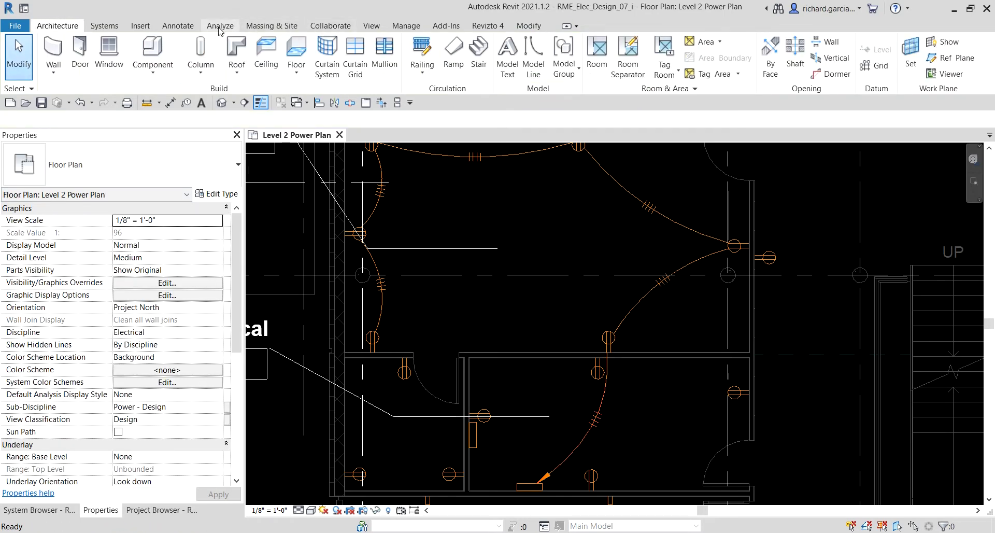
Review the wiring types, wire sizes and general wiring settings in Electrical Settings, including the tick mark assignments.
left_click(101, 28)
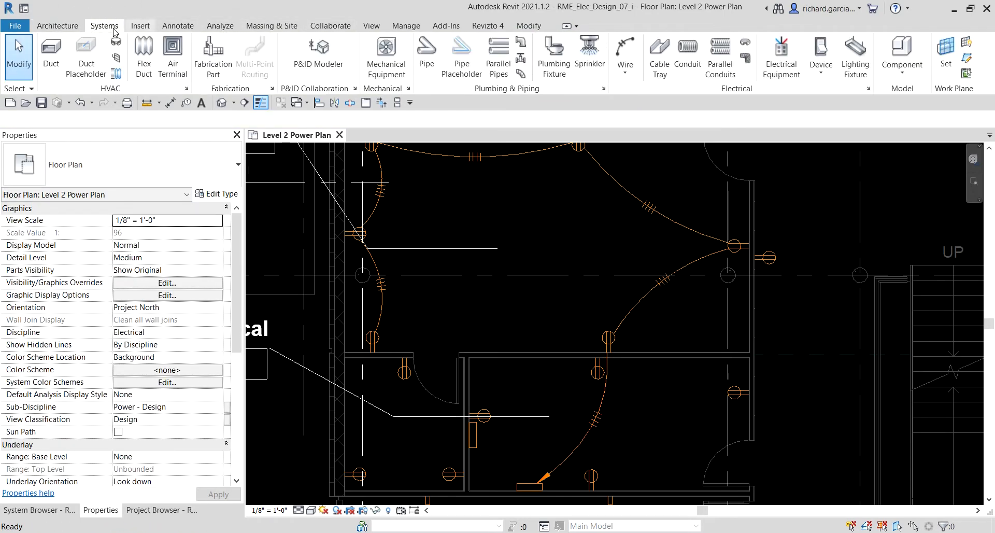
left_click(868, 89)
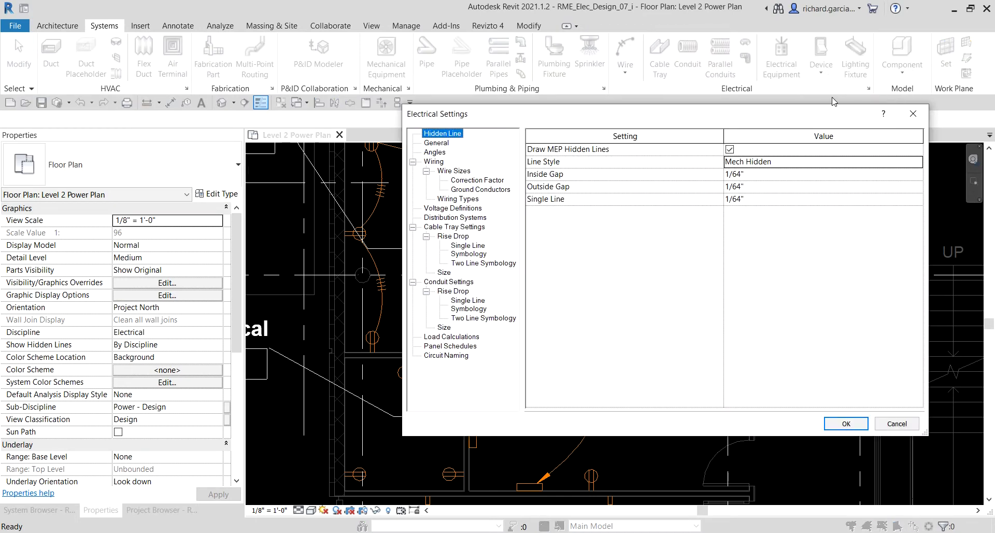
left_click(461, 200)
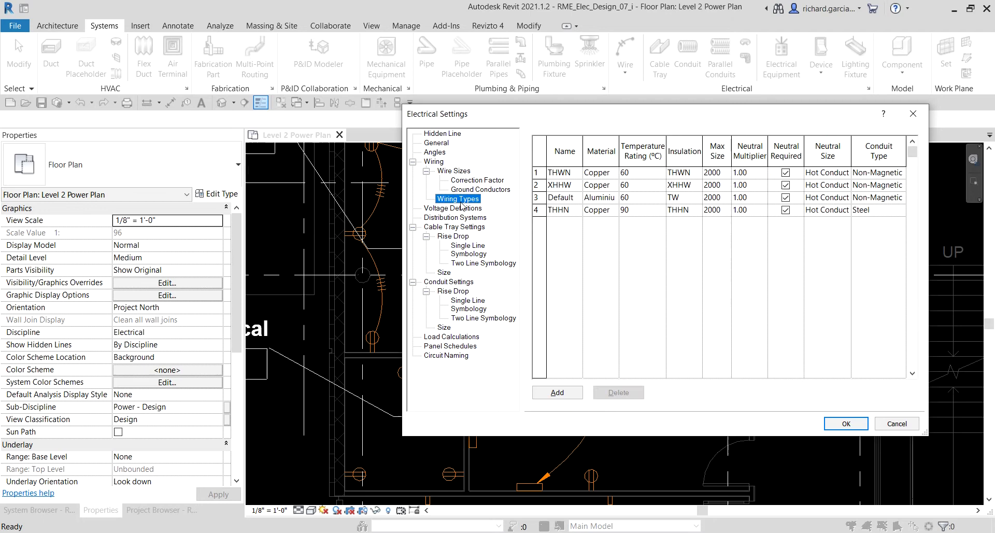
left_click(462, 172)
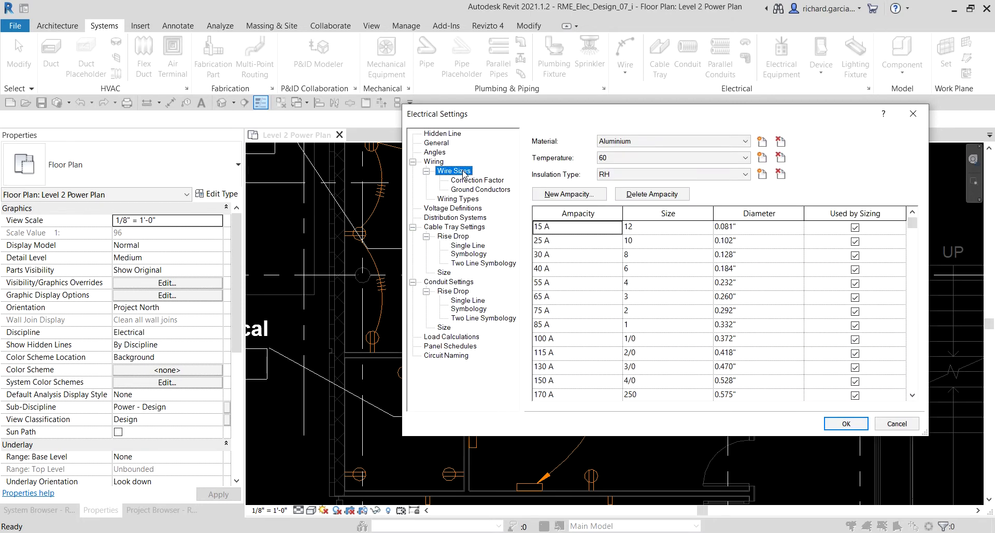
left_click(434, 162)
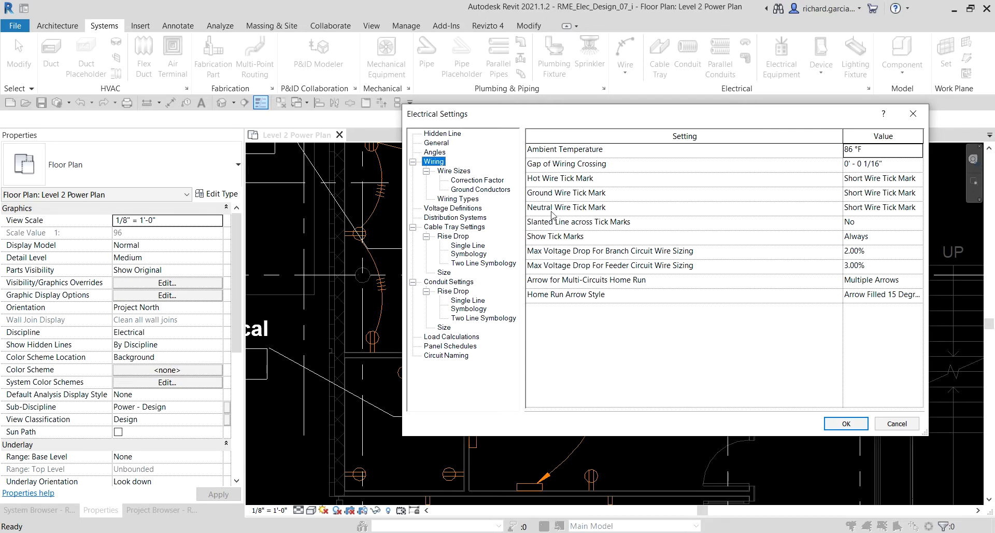
left_click_drag(842, 132, 739, 134)
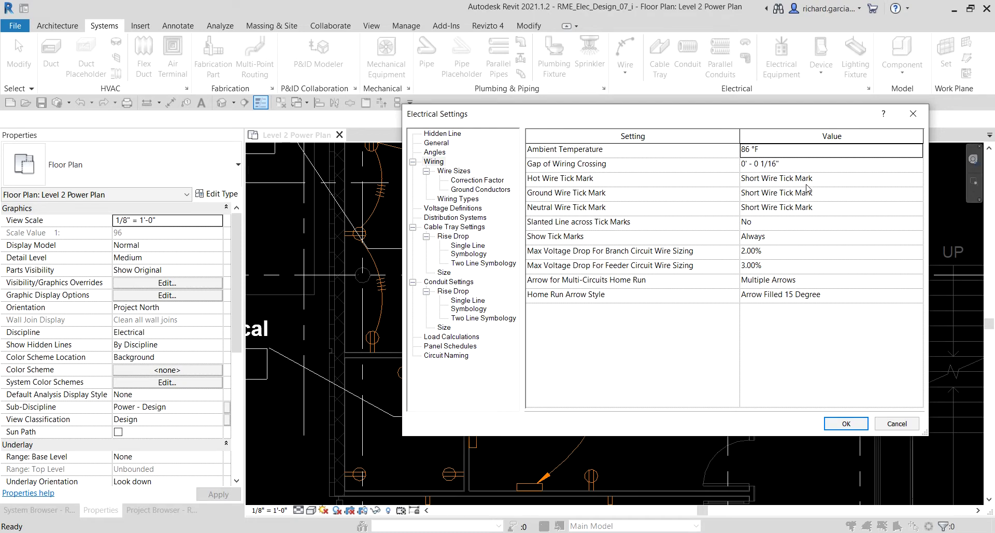
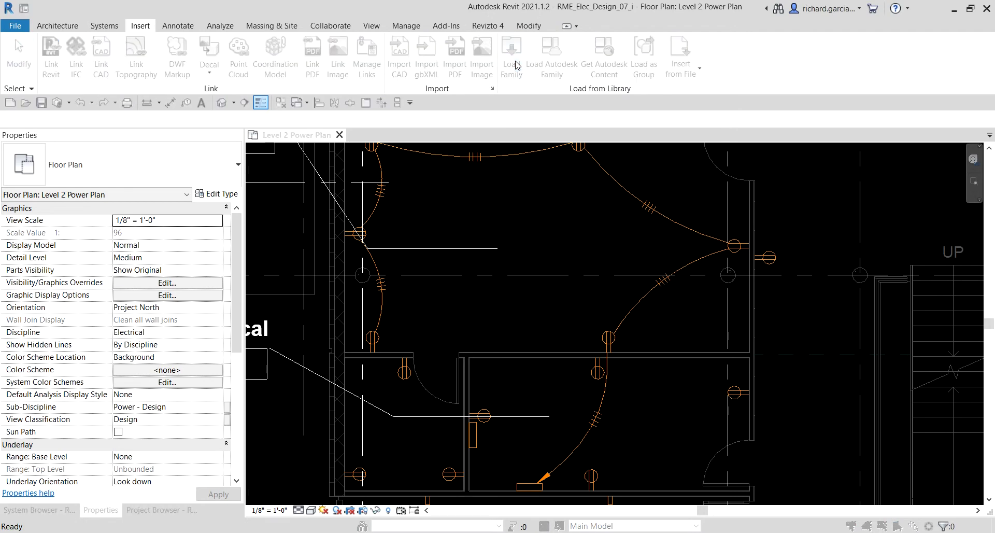
scroll(409, 268, "down", 7)
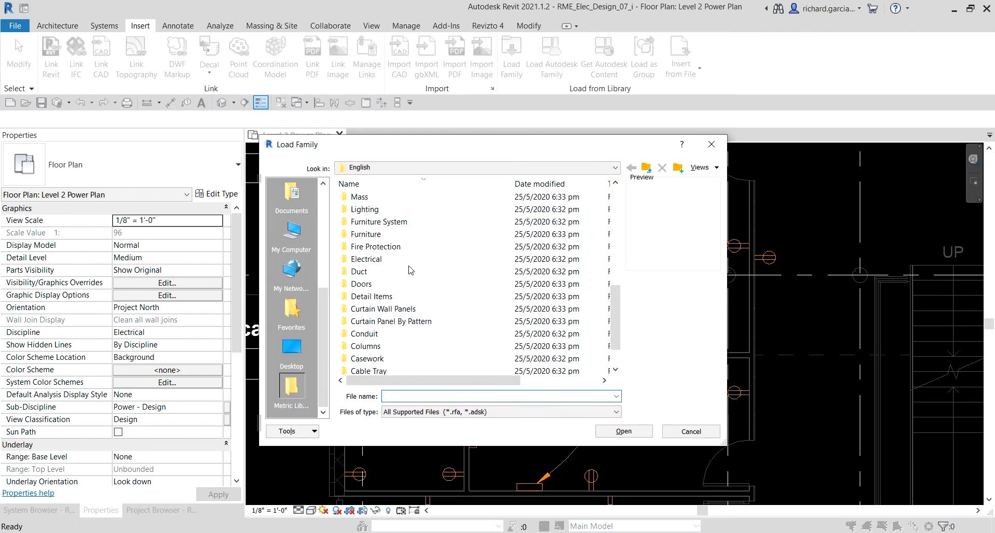
double_click(362, 271)
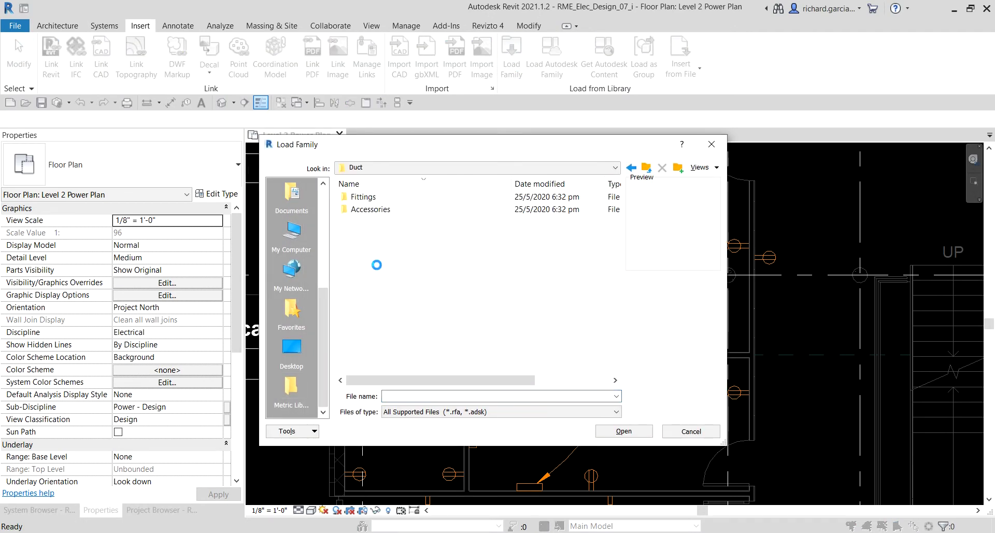
left_click(647, 171)
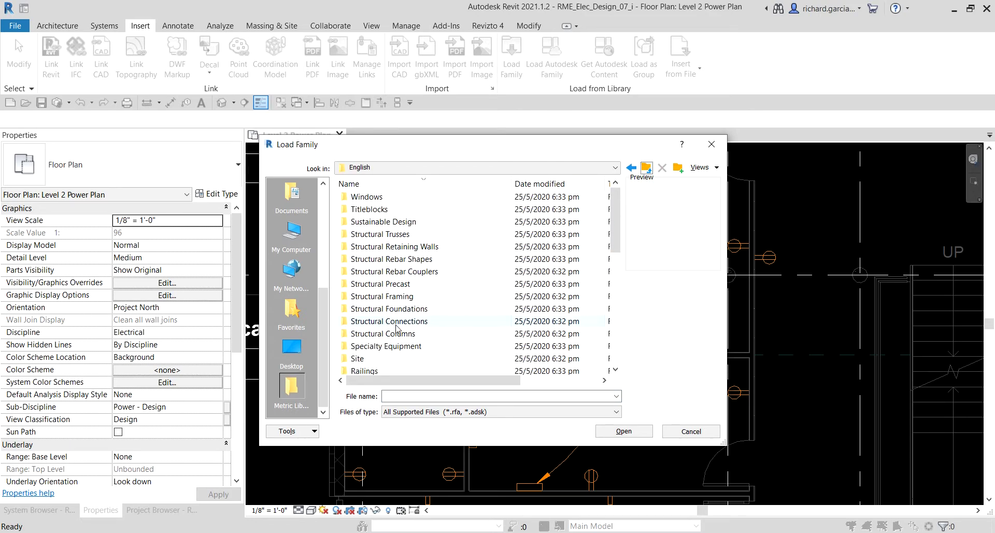
scroll(397, 329, "down", 5)
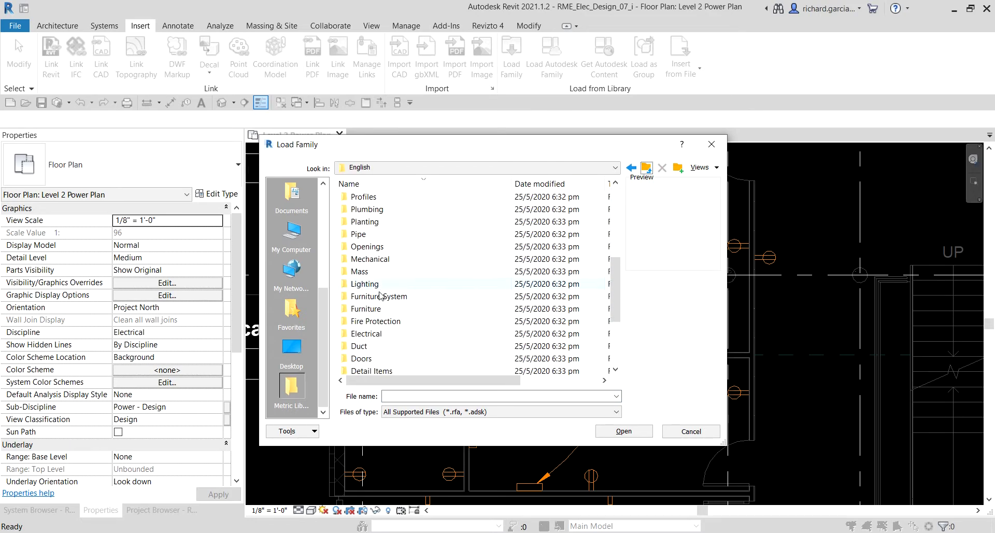
double_click(378, 333)
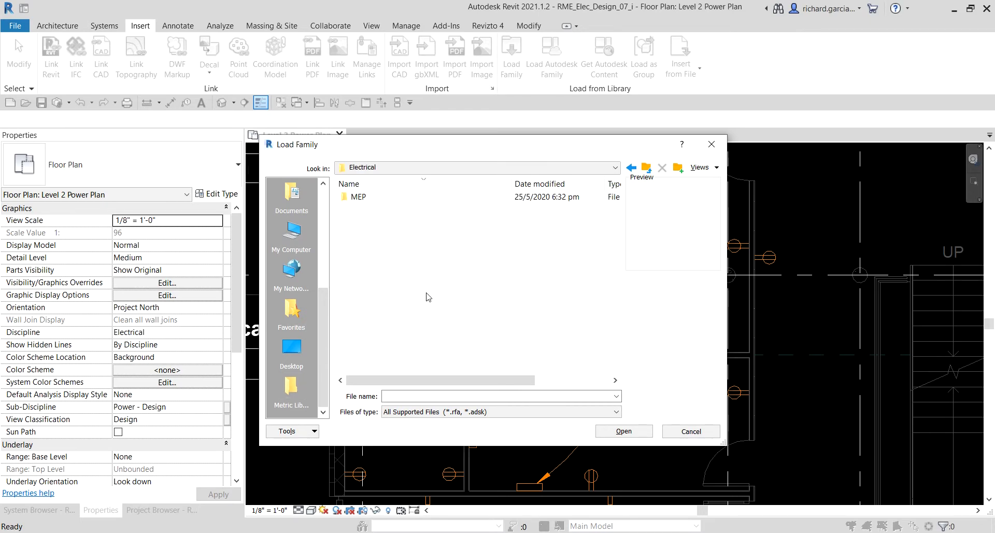
double_click(361, 197)
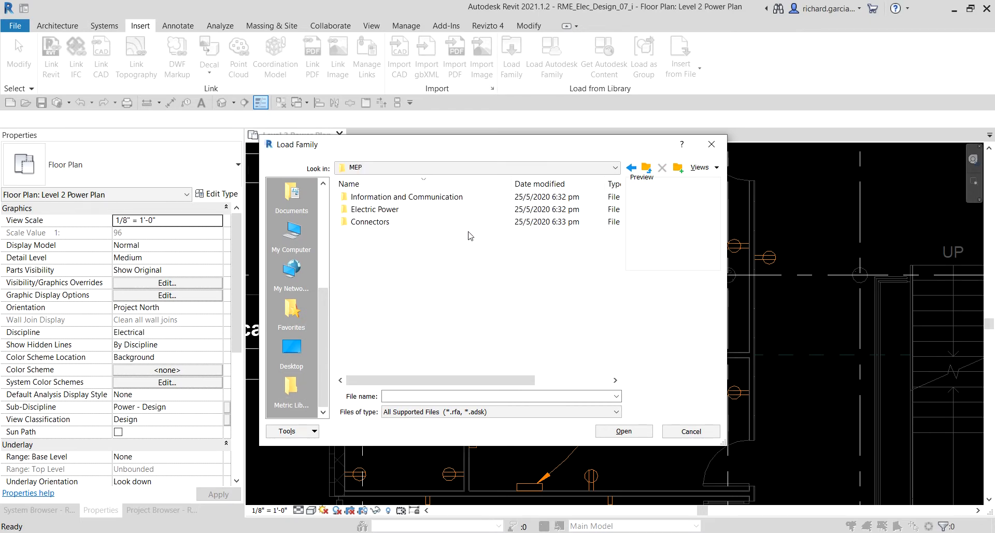
left_click(647, 168)
left_click(646, 168)
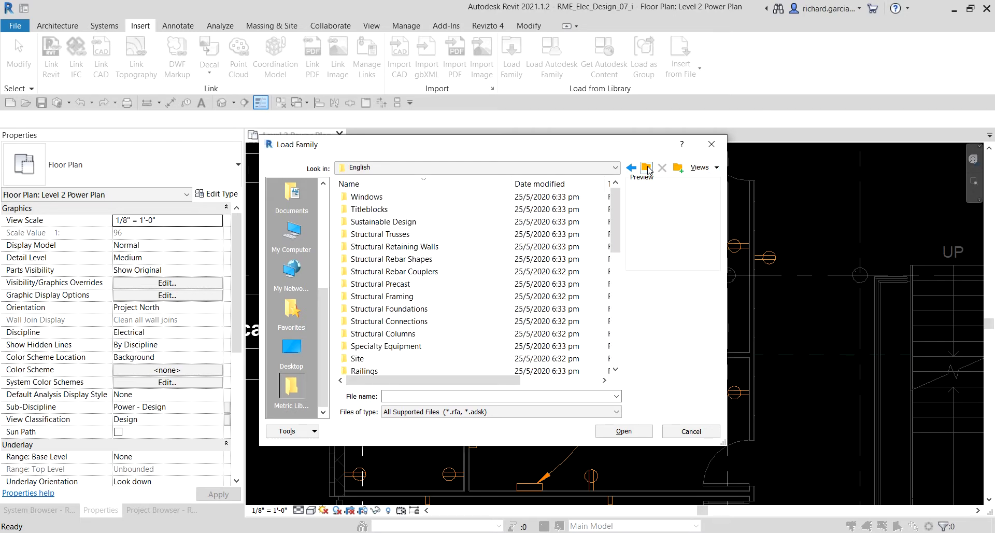
Browse the family library to the TickMarks folder within the Electrical annotations.
scroll(391, 272, "down", 7)
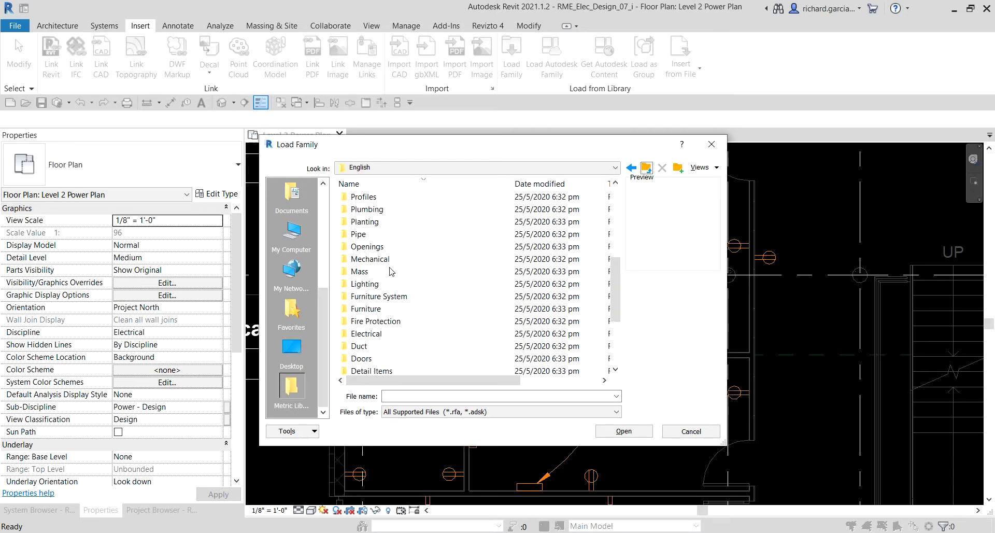
scroll(391, 272, "down", 1)
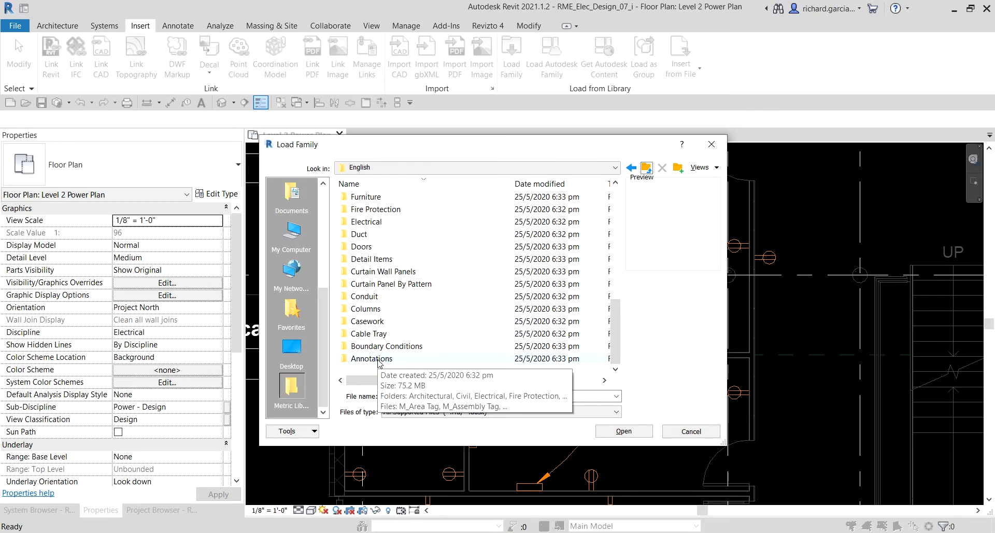
double_click(378, 359)
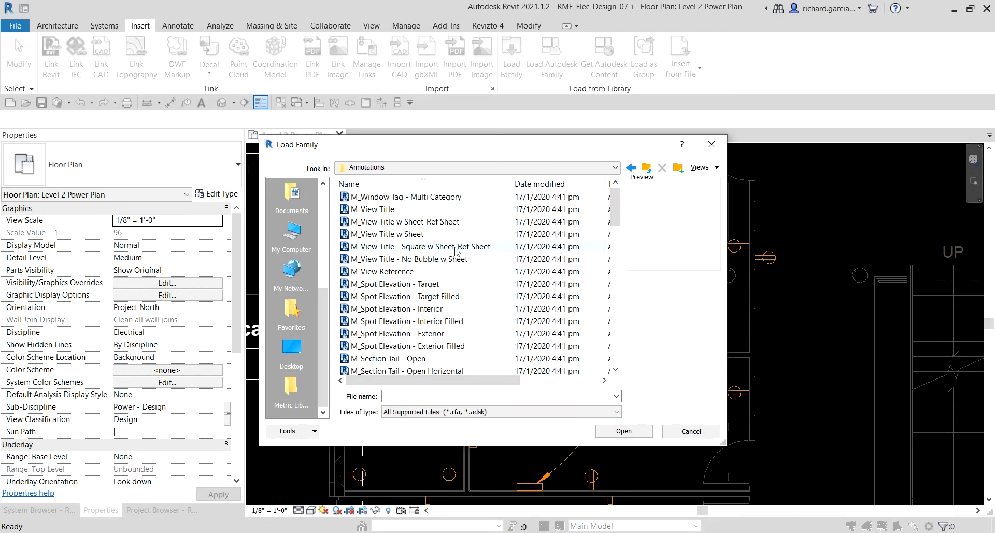
scroll(485, 250, "down", 12)
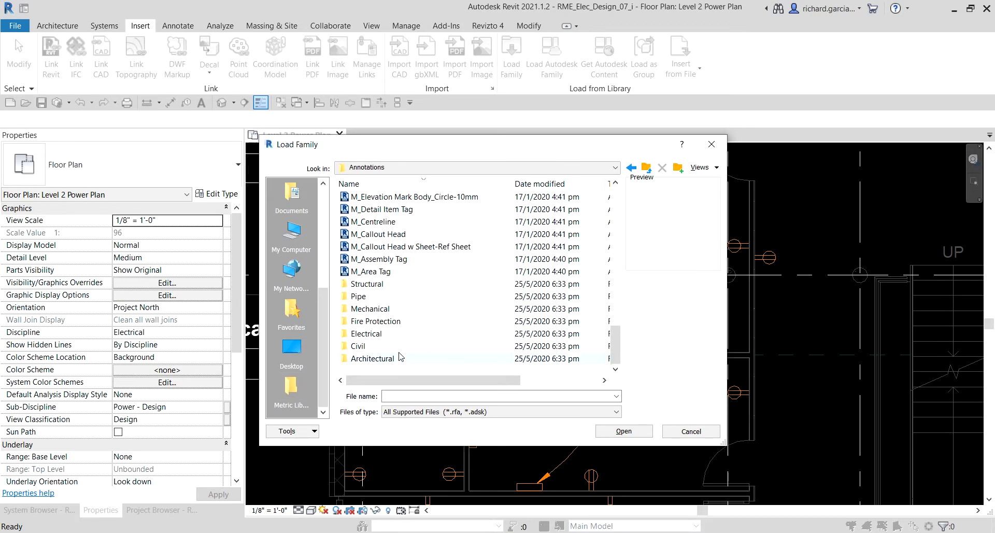
left_click(371, 338)
double_click(372, 338)
scroll(409, 297, "down", 2)
scroll(411, 296, "down", 6)
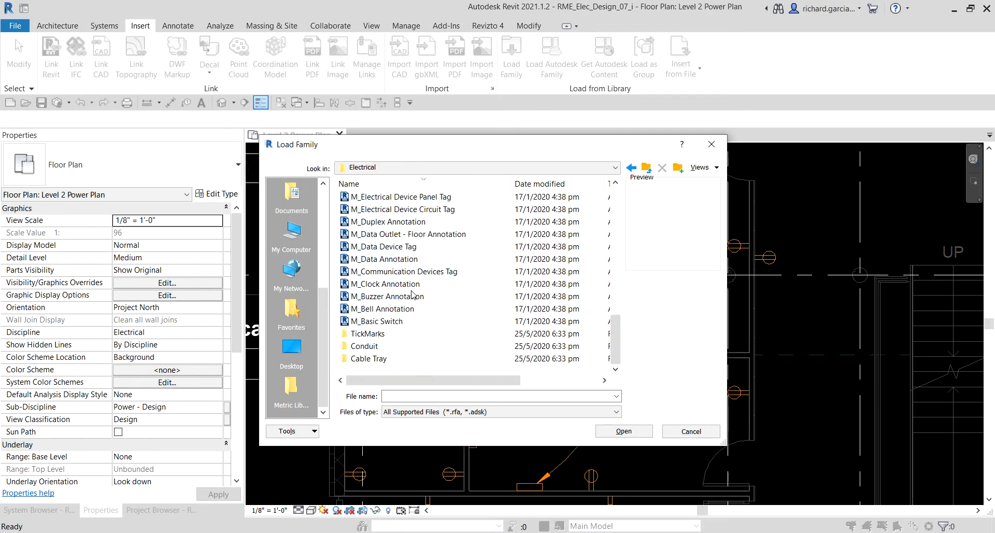
double_click(381, 335)
Load the M_Short, M_Long, M_Hook and M_Circle Wire Tick Mark families into the project together.
left_click(400, 209)
left_click(398, 198)
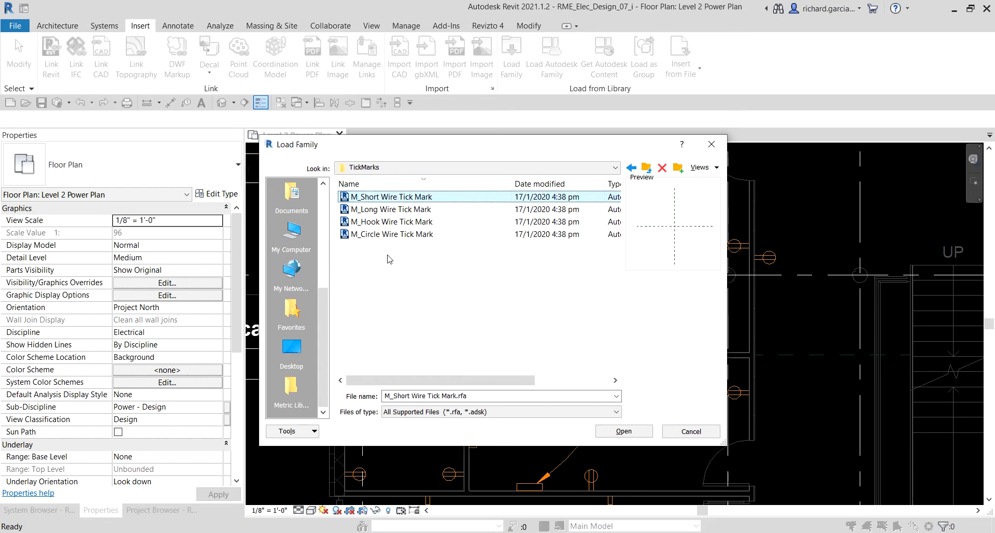
left_click(389, 223)
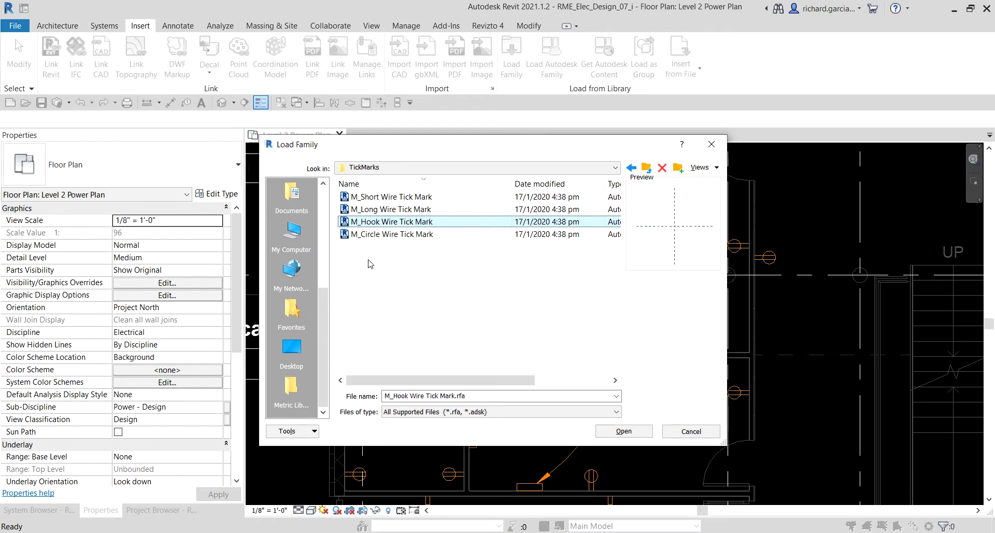
left_click(391, 213)
left_click_drag(431, 264, 366, 193)
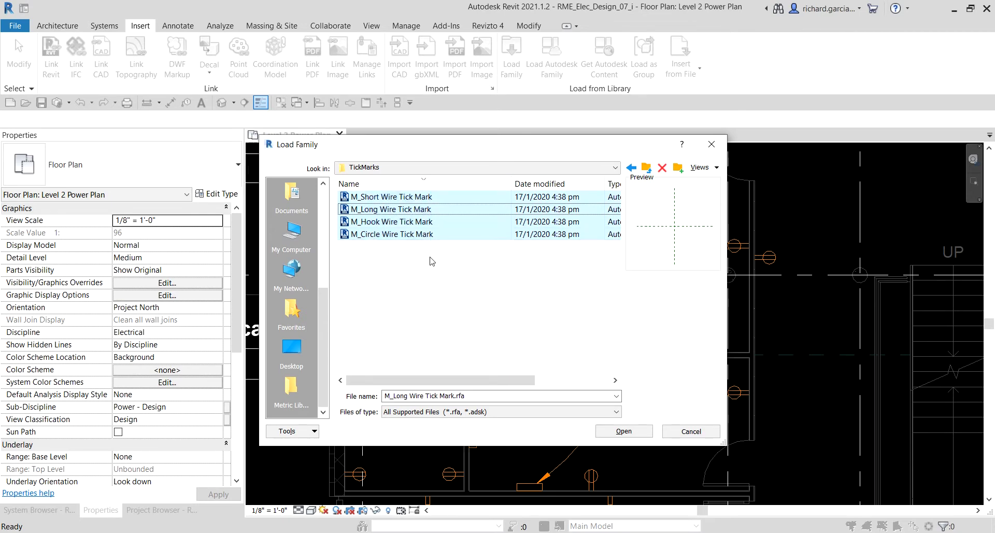
left_click_drag(437, 263, 364, 197)
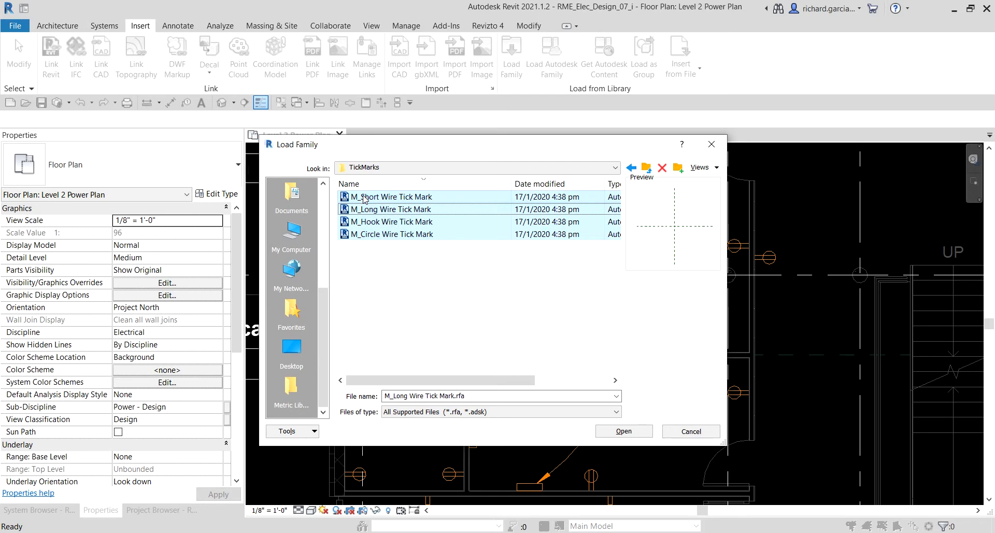
left_click(607, 436)
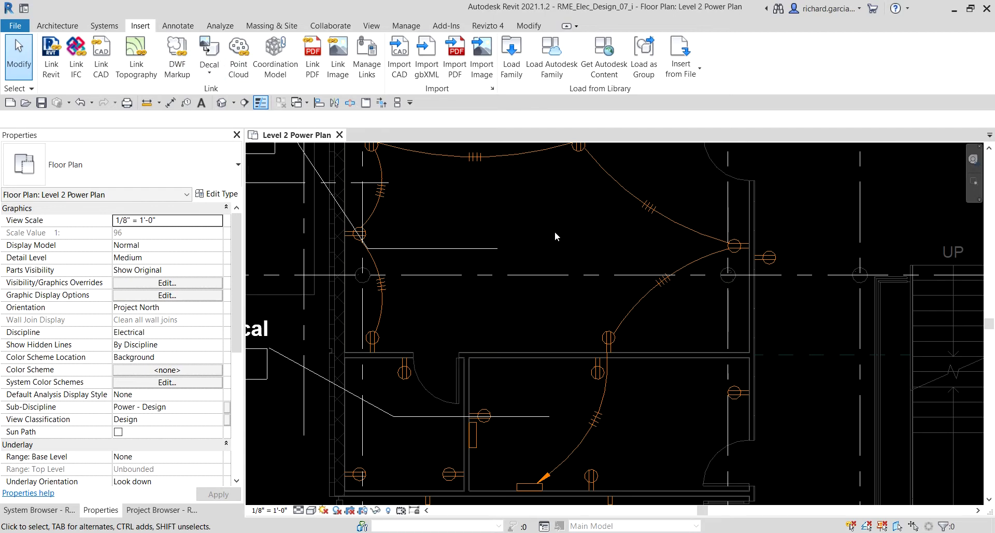
Set the ground wire tick mark to M_Hook Wire Tick Mark in the wiring section of Electrical Settings.
key("e")
key("s")
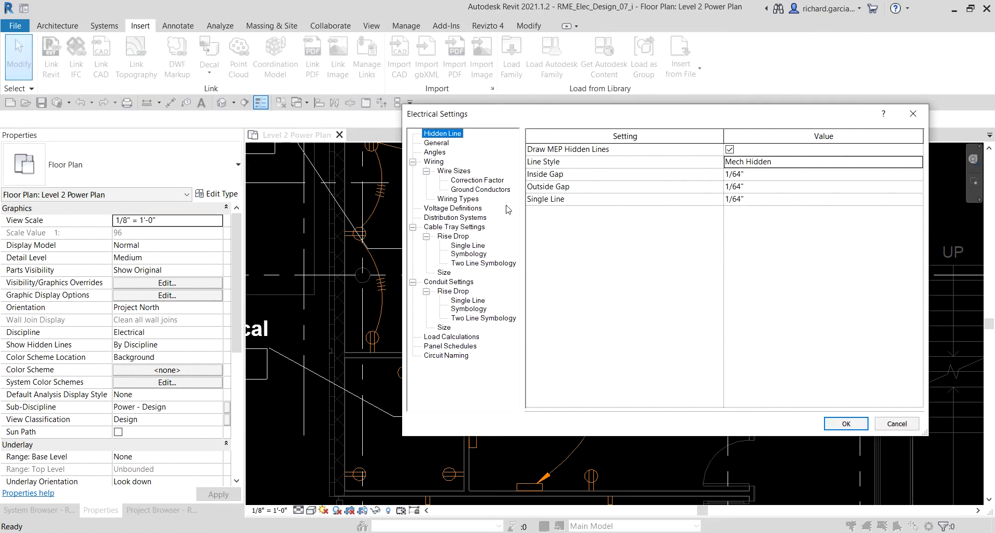
left_click(433, 161)
left_click_drag(845, 142, 736, 137)
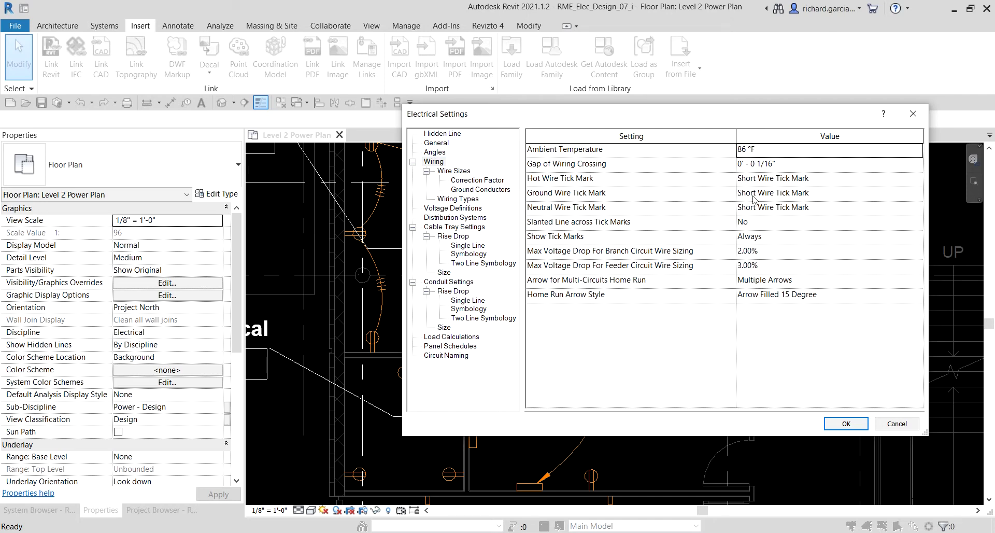
left_click(860, 193)
left_click(917, 194)
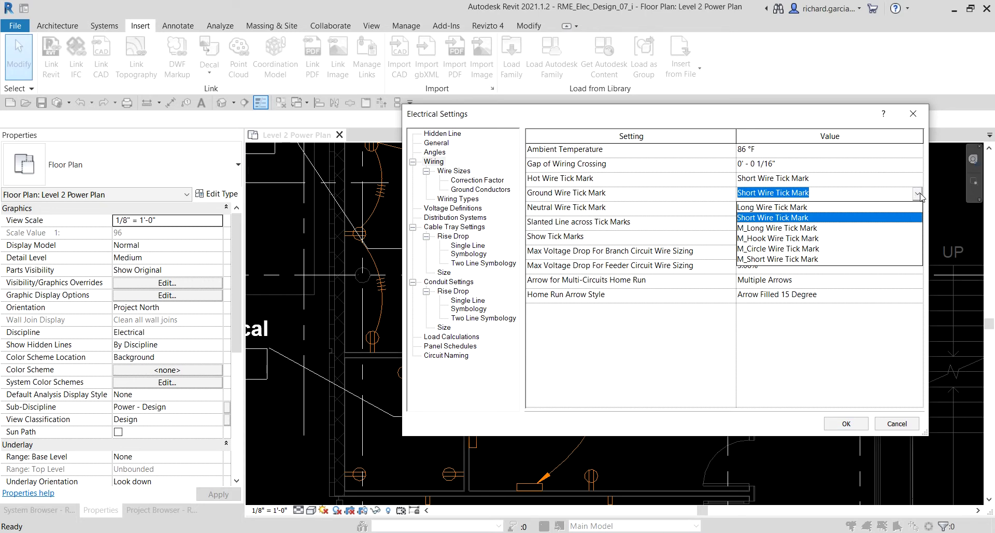
left_click(788, 240)
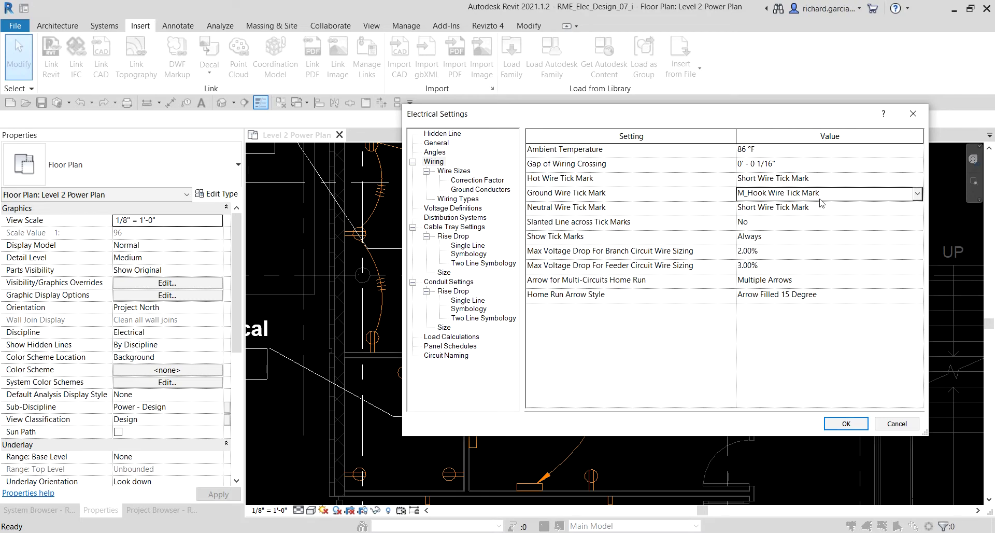
left_click(830, 197)
Set the neutral wire tick mark to M_Long Wire Tick Mark, apply the settings, and inspect the tick marks on the home run wire.
left_click(876, 210)
left_click(917, 208)
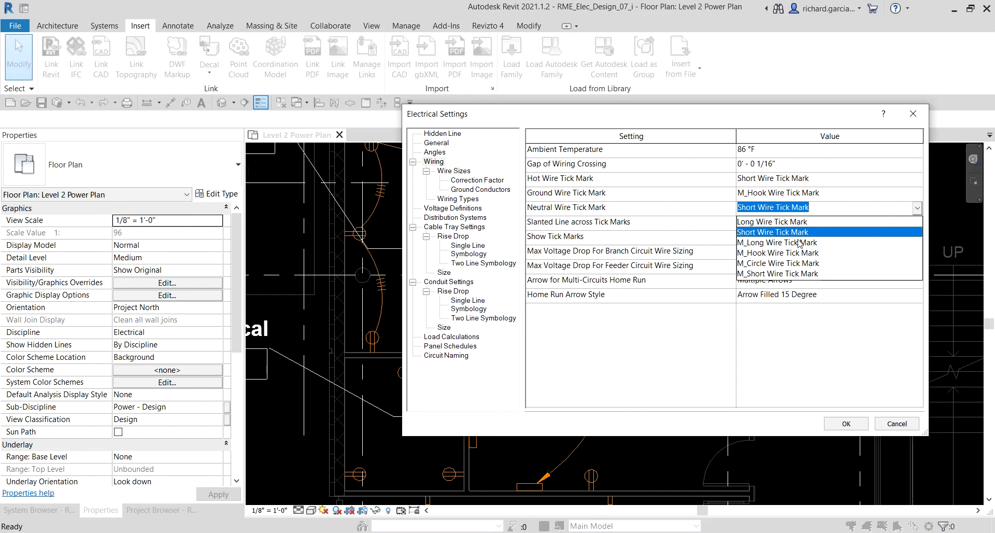
left_click(798, 242)
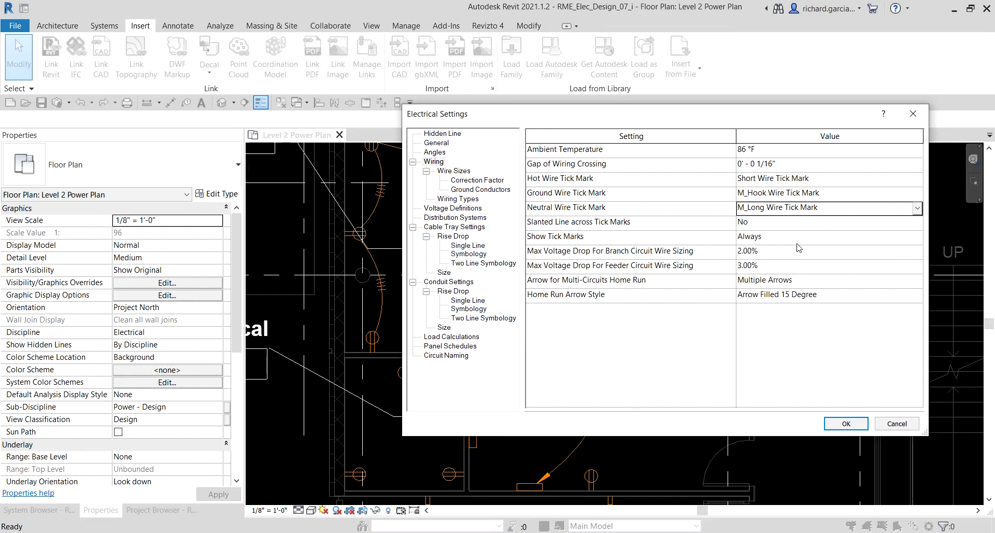
left_click(844, 428)
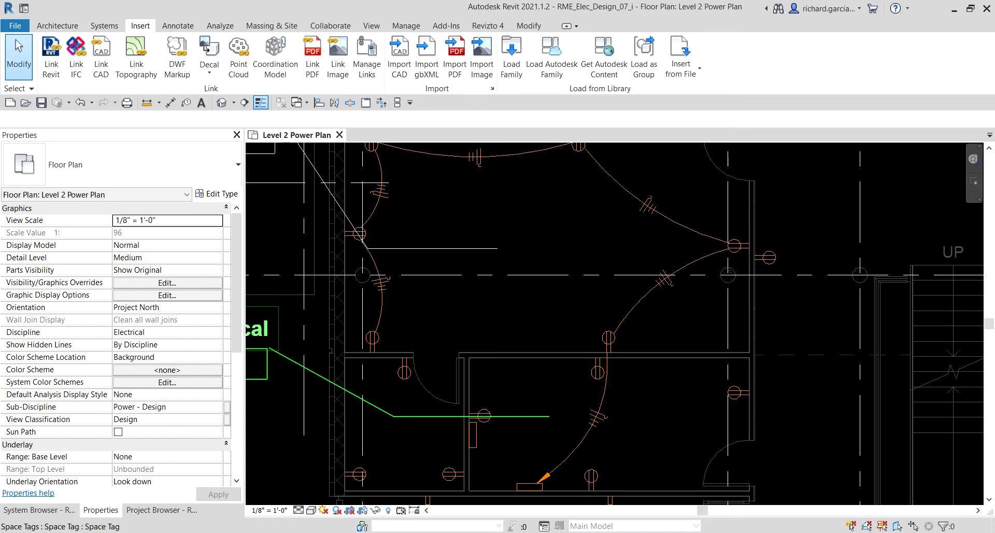
scroll(612, 425, "up", 5)
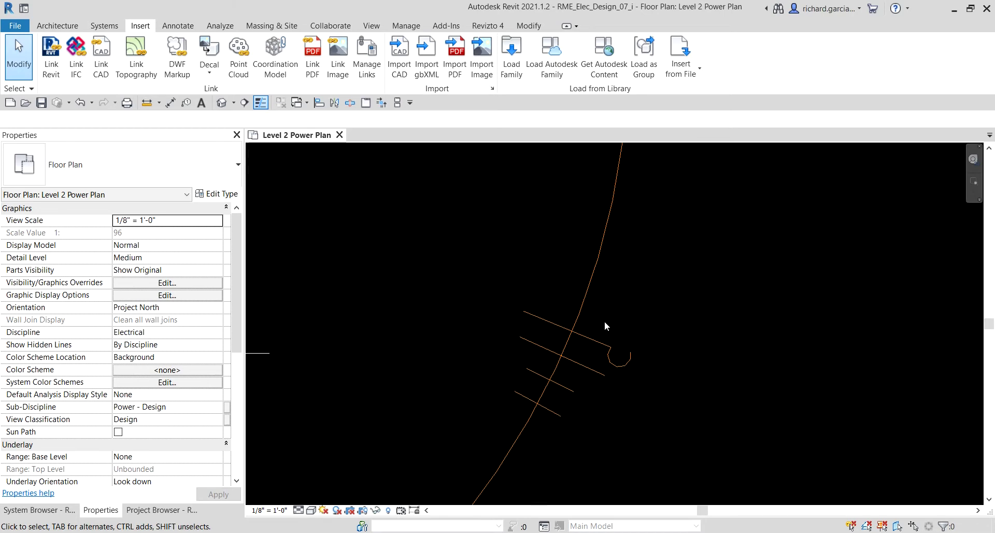
scroll(611, 313, "down", 8)
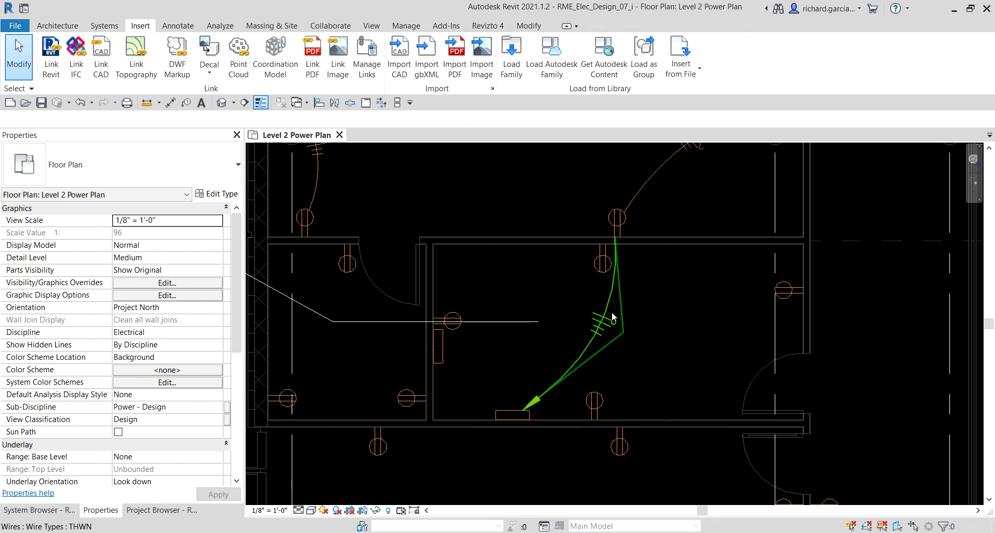
Select the unassigned Computer Lab 222 power circuit and assign it to panelboard PP-2B in the Electrical 220 room.
scroll(612, 312, "down", 4)
middle_click_drag(589, 262, 514, 529)
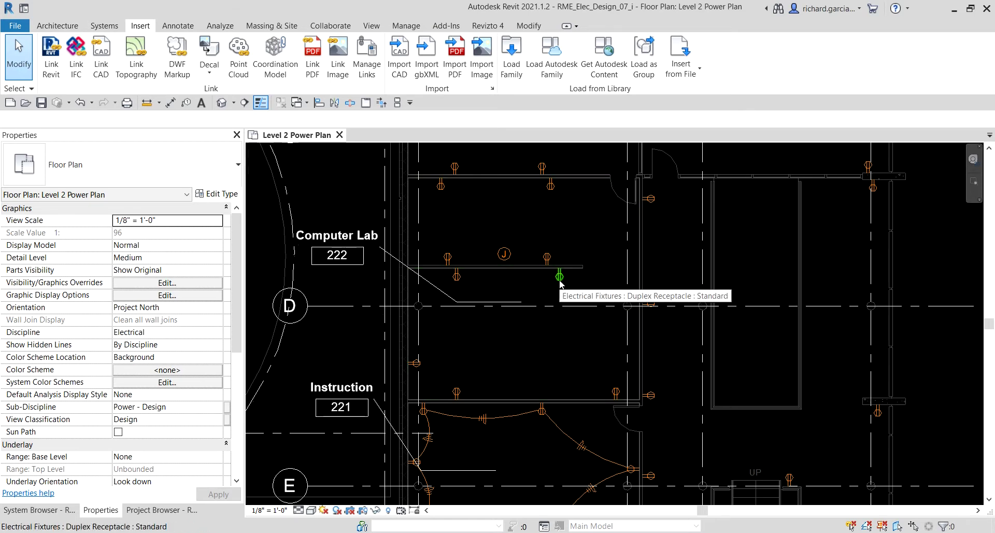
key("Tab")
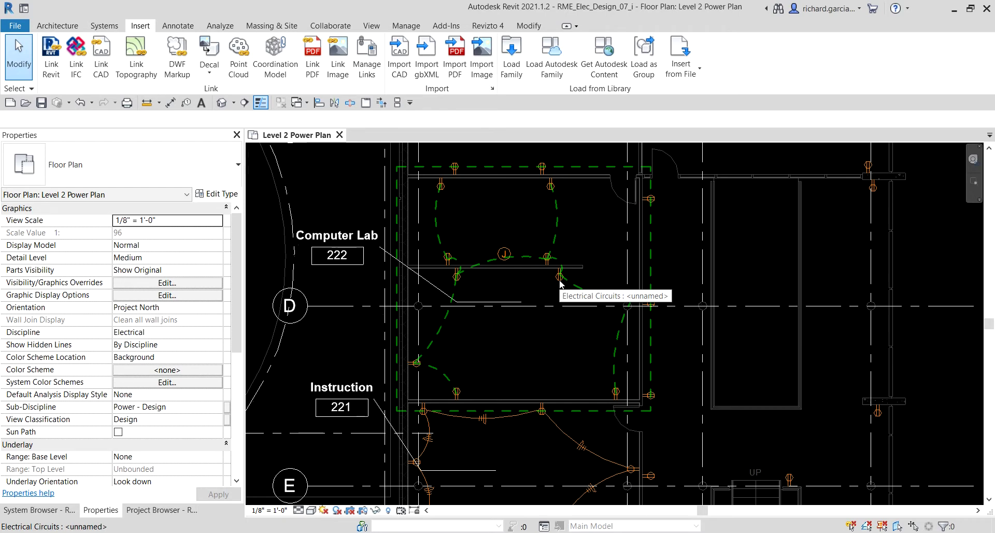
left_click(560, 282)
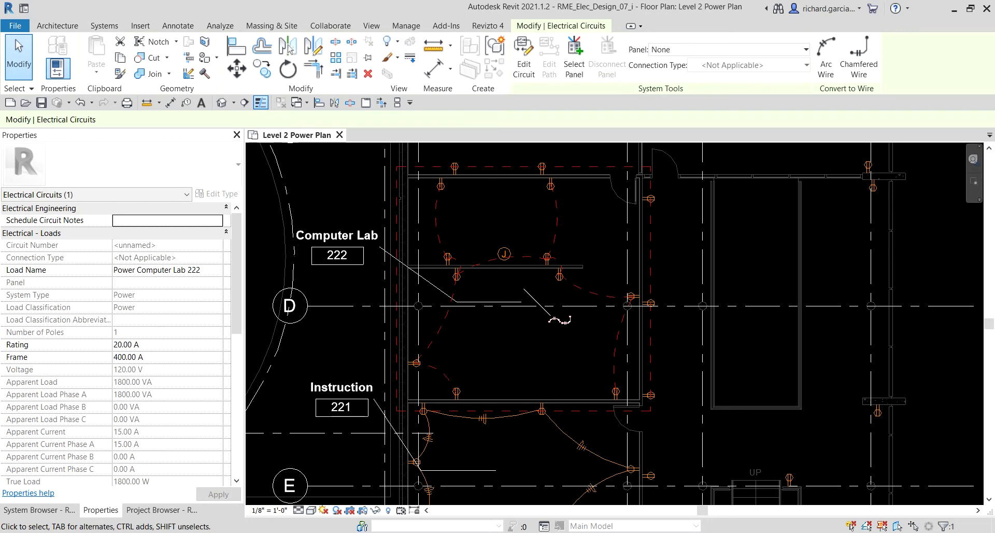
left_click(661, 94)
left_click(578, 69)
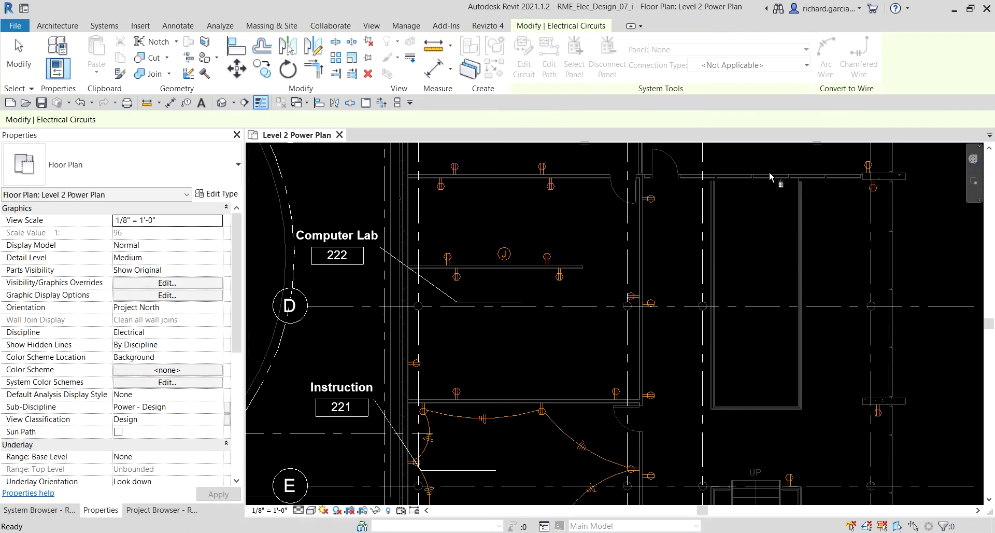
middle_click_drag(754, 371, 795, 149)
scroll(585, 399, "up", 4)
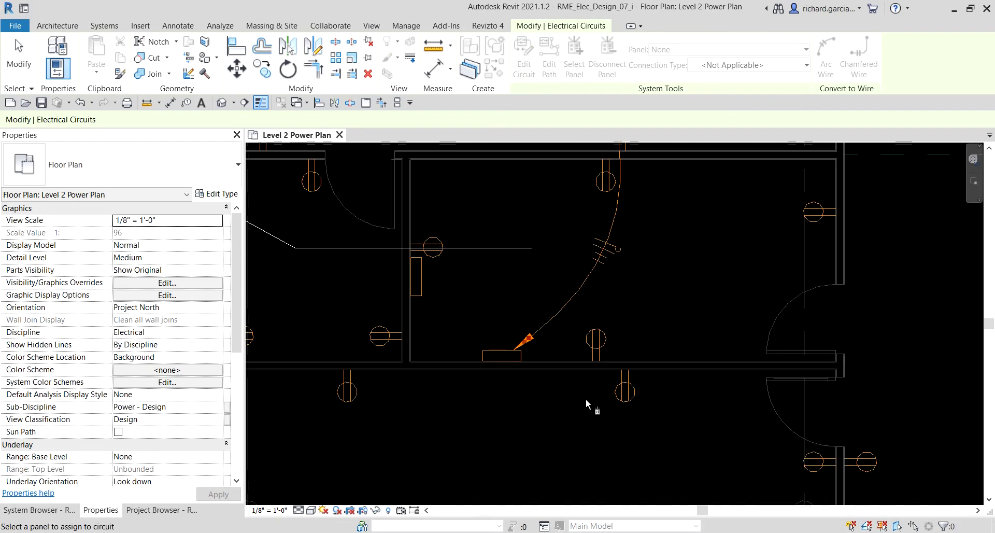
left_click(494, 356)
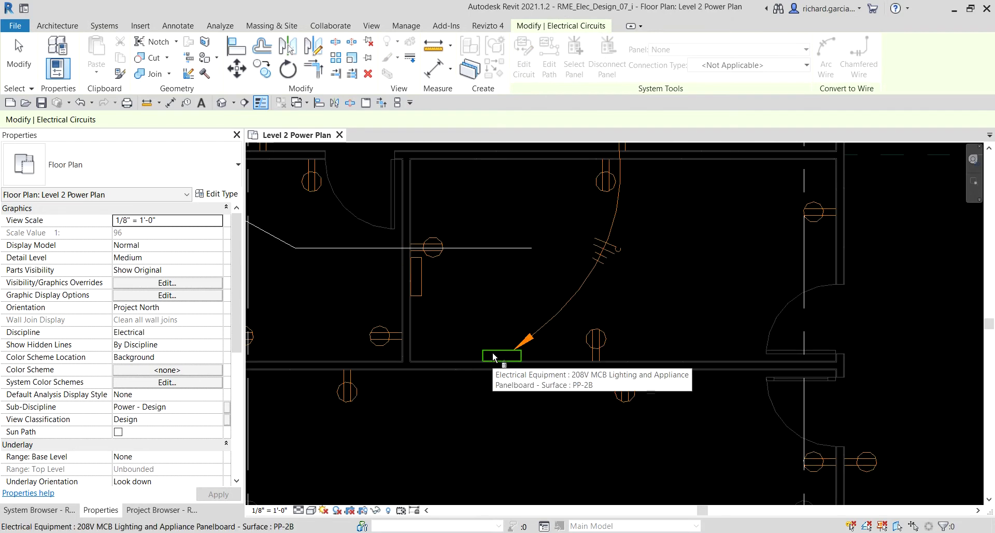
Convert the Computer Lab 222 circuit's preliminary wiring to arc wires and clear the selection.
scroll(564, 401, "down", 4)
scroll(574, 399, "down", 1)
middle_click_drag(582, 218, 563, 296)
scroll(564, 296, "down", 1)
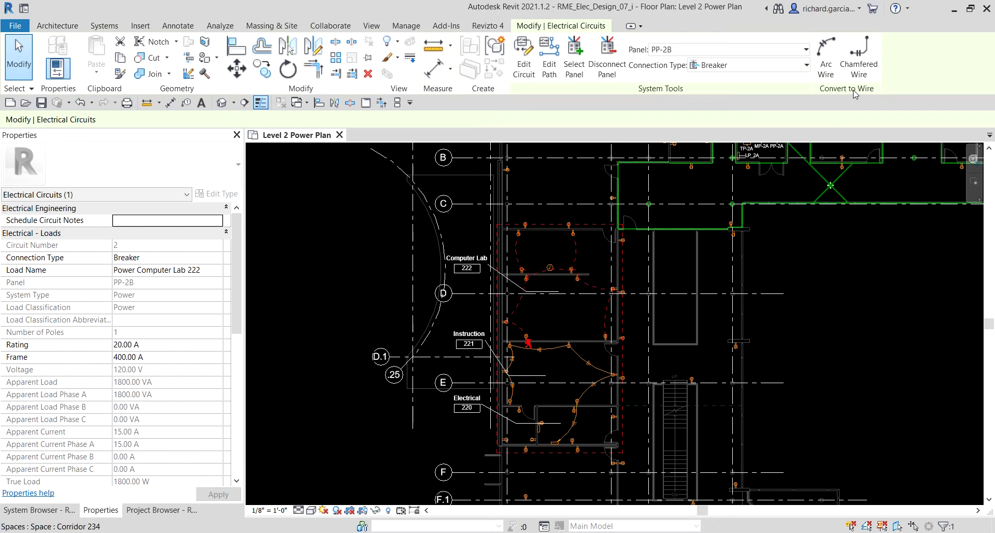
left_click(824, 51)
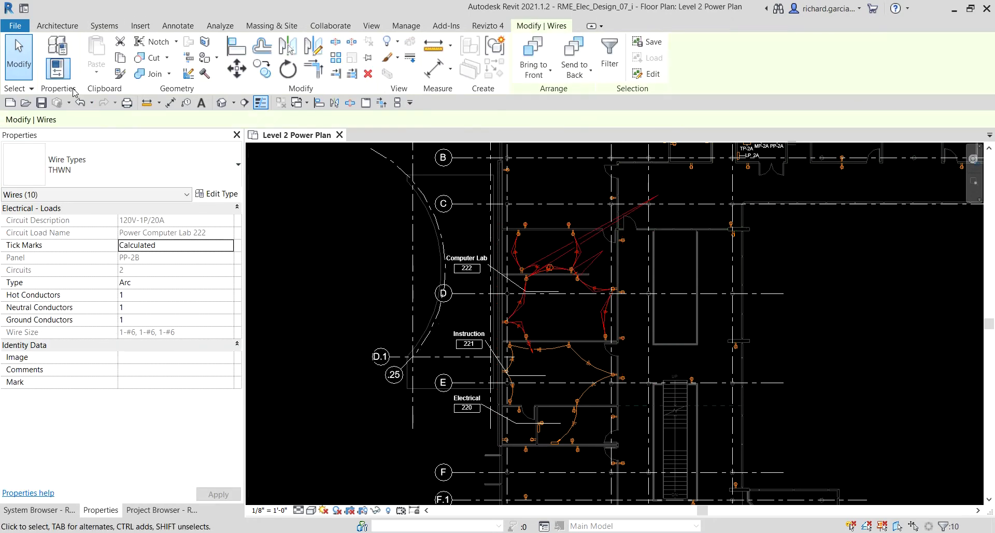
left_click(29, 62)
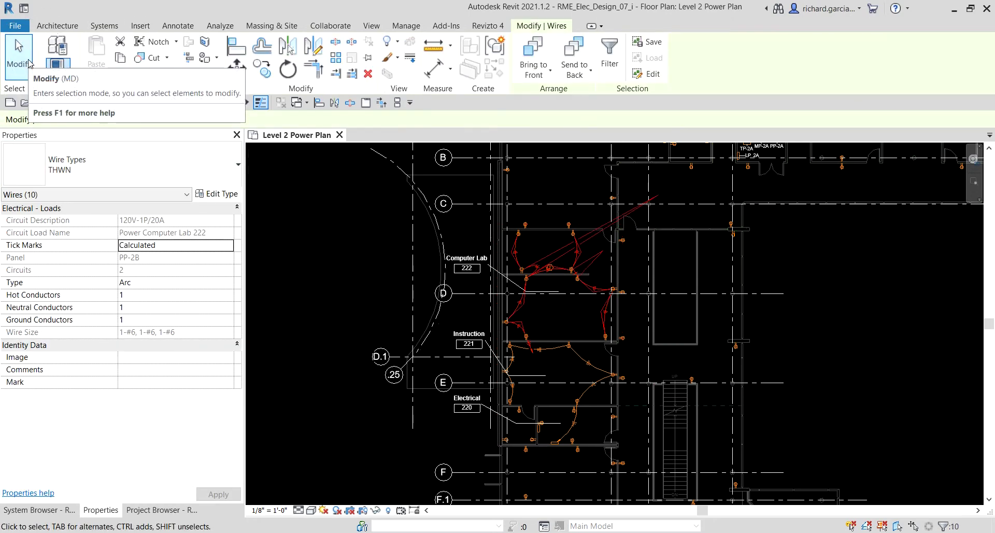
scroll(558, 365, "up", 1)
scroll(559, 366, "up", 2)
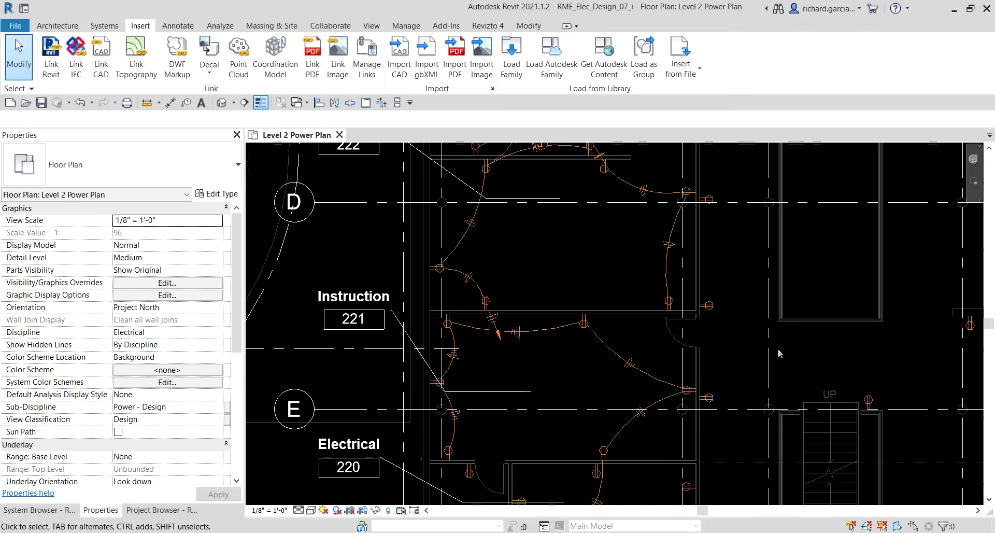
Delete the Computer Lab 222 home run wire and the Instruction 221 wire between the east wall and south wall receptacles.
left_click(497, 332)
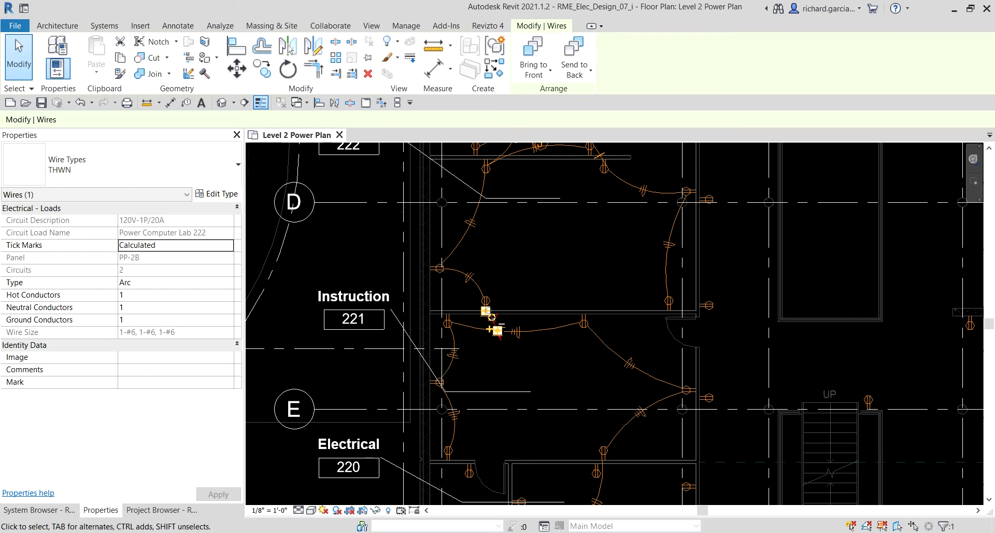
left_click(628, 424, "ctrl")
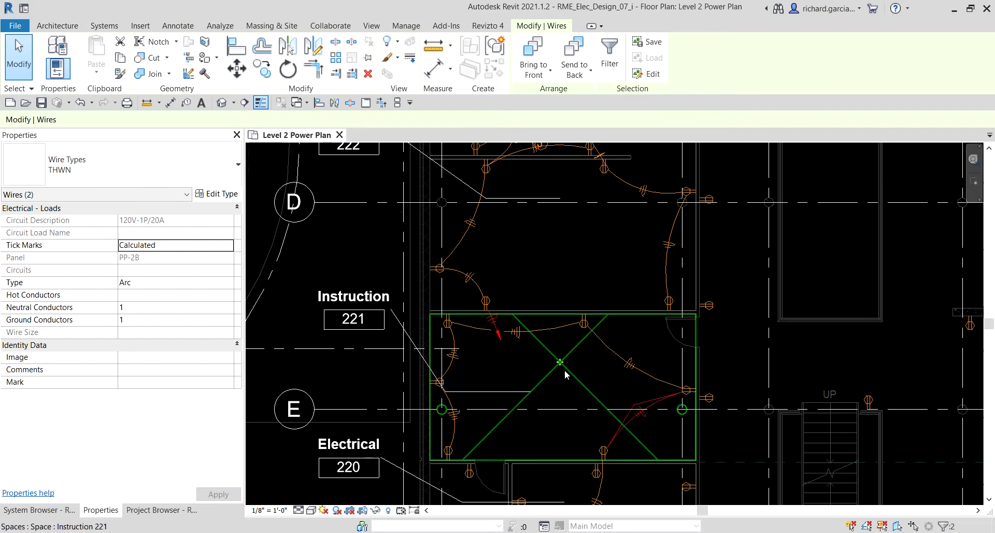
key("Escape")
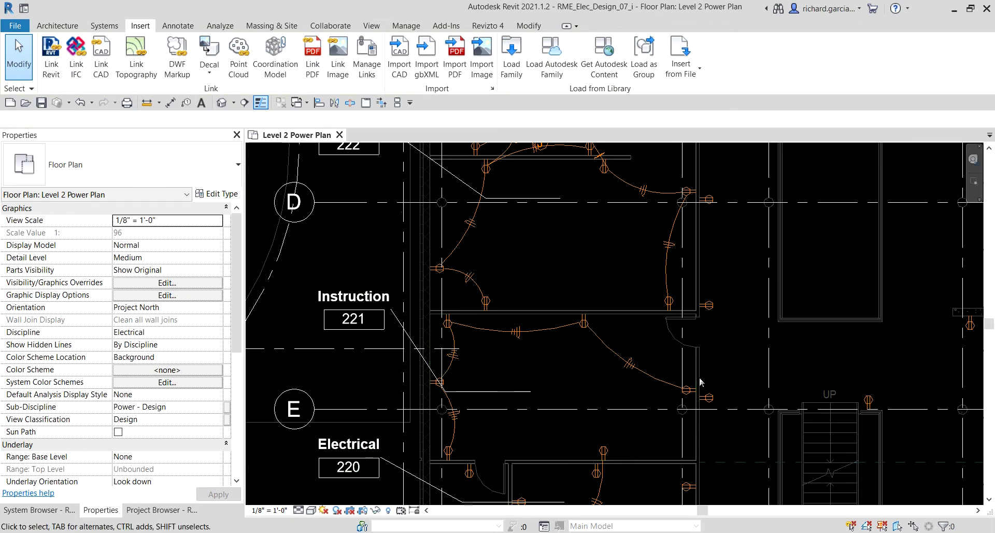
Draw an arc wire in Instruction 221 from the east wall receptacle's connection point to the south wall receptacle's connection point.
left_click(106, 29)
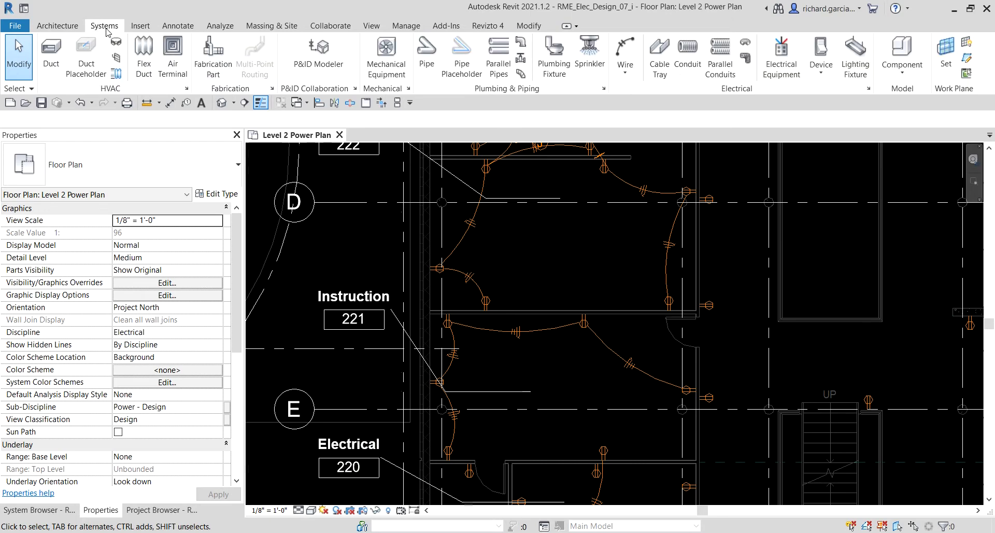
left_click(629, 76)
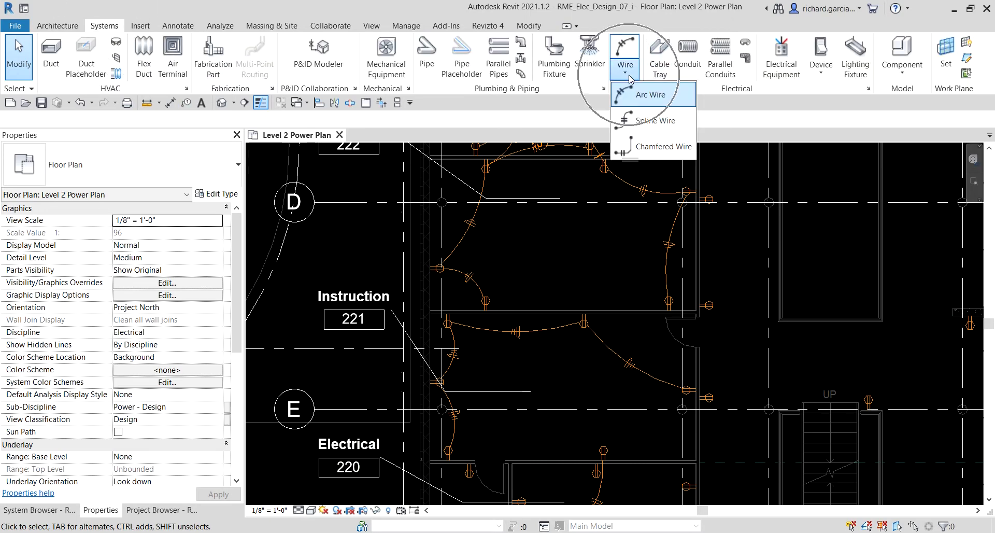
left_click(644, 102)
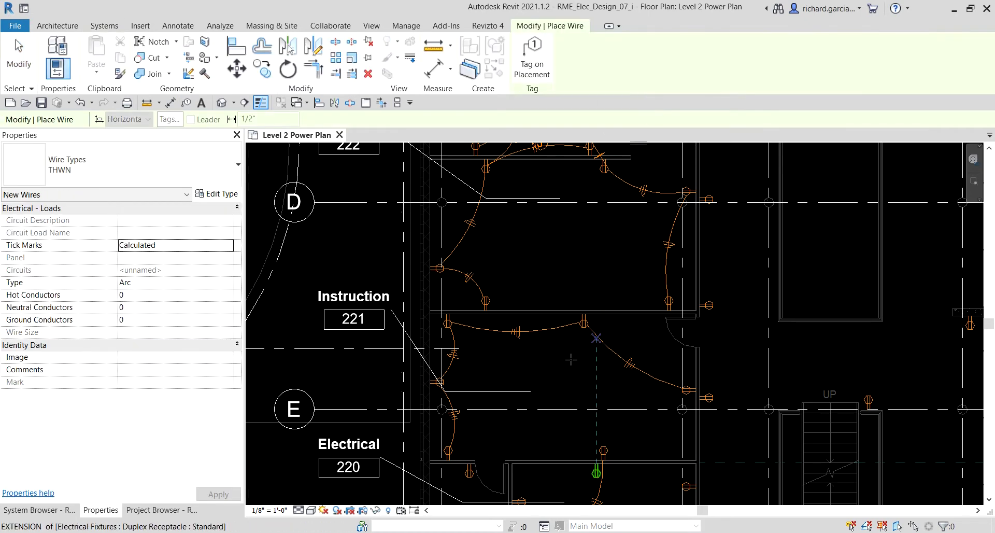
middle_click_drag(562, 350, 548, 295)
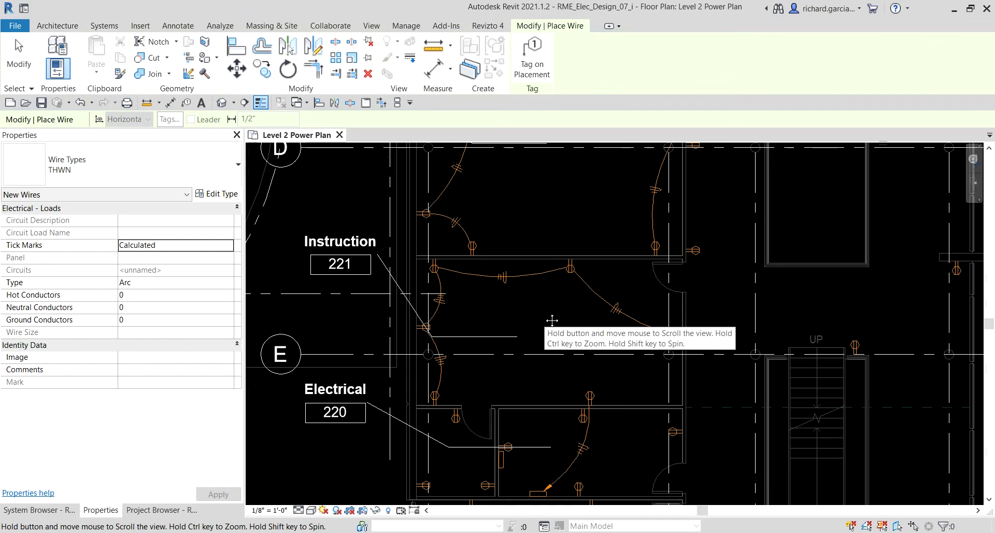
scroll(523, 300, "up", 1)
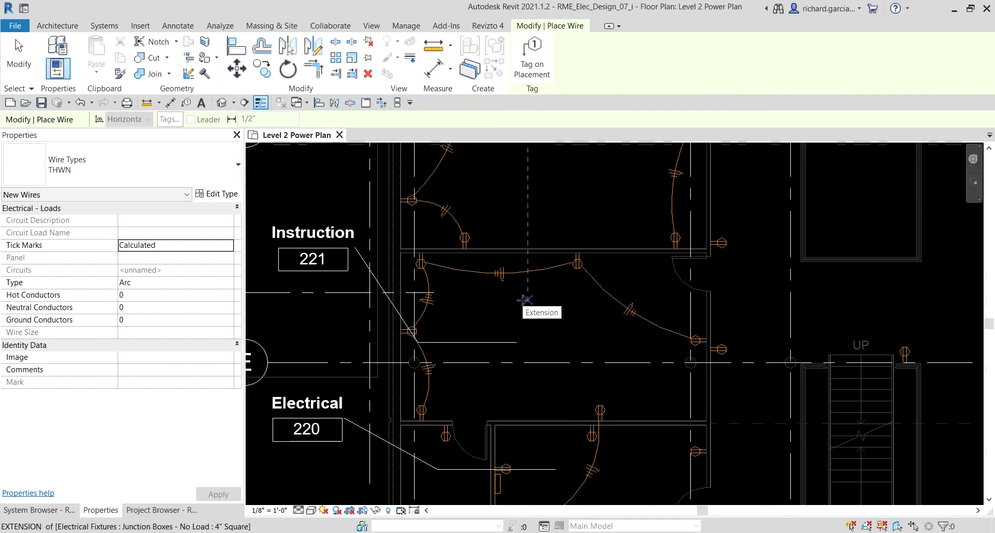
middle_click_drag(580, 282, 574, 228)
scroll(687, 292, "up", 4)
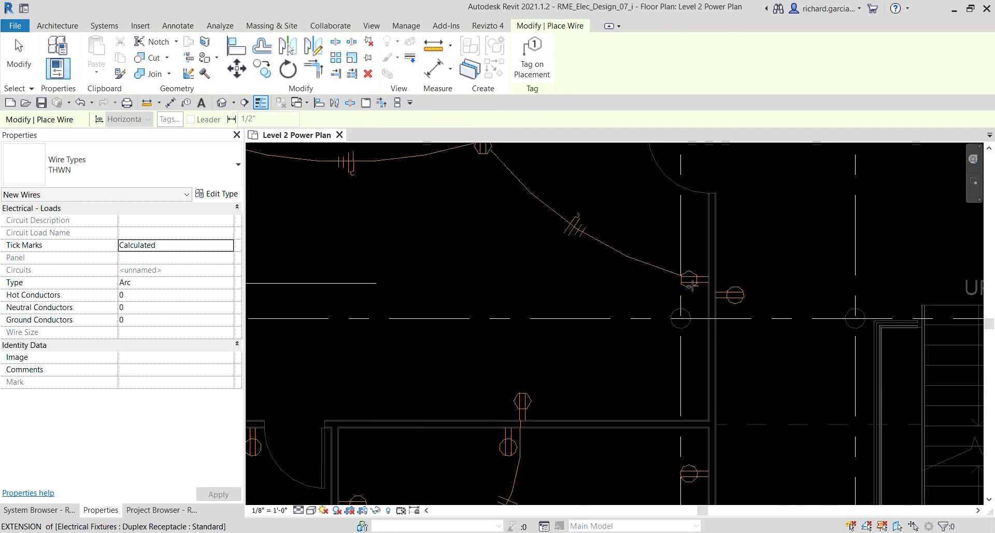
left_click(709, 280)
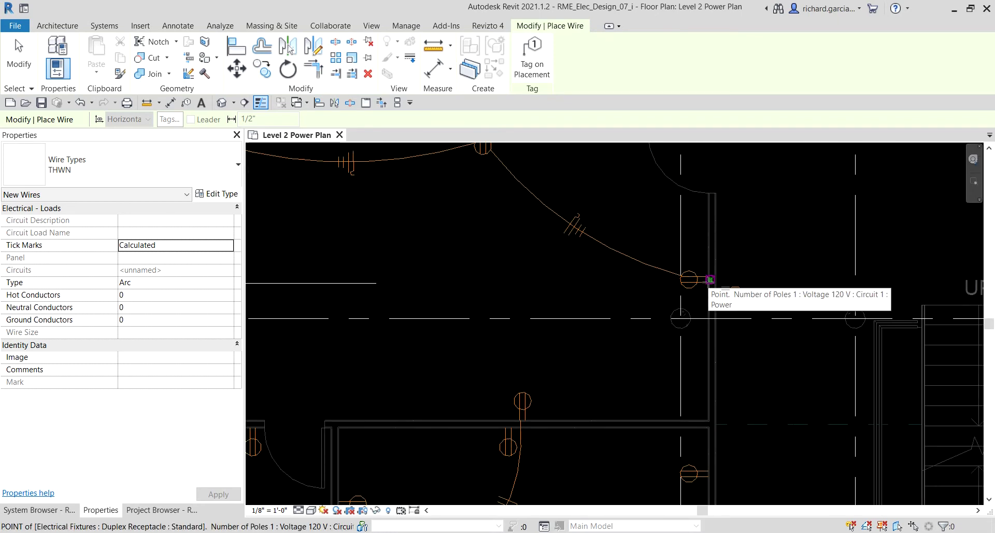
left_click(708, 280)
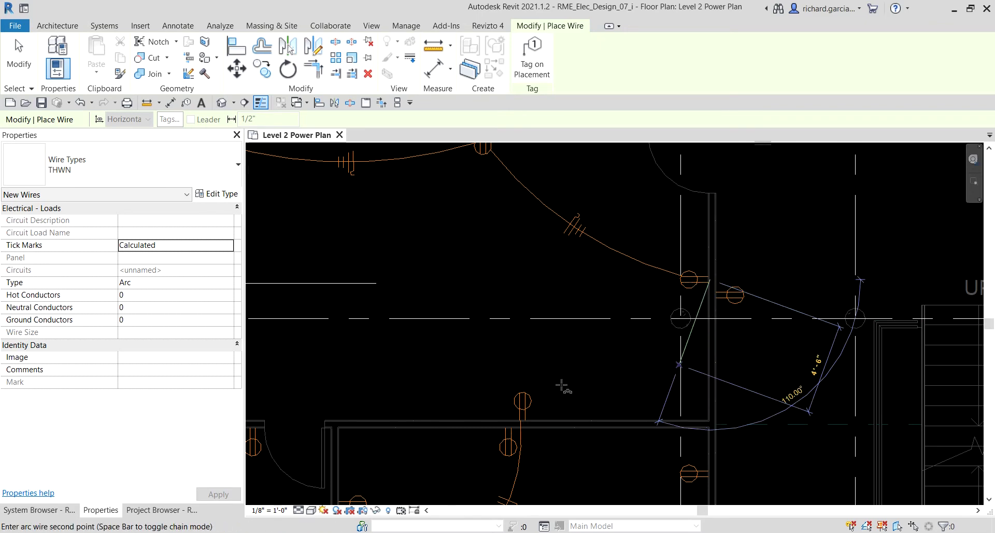
left_click(523, 422)
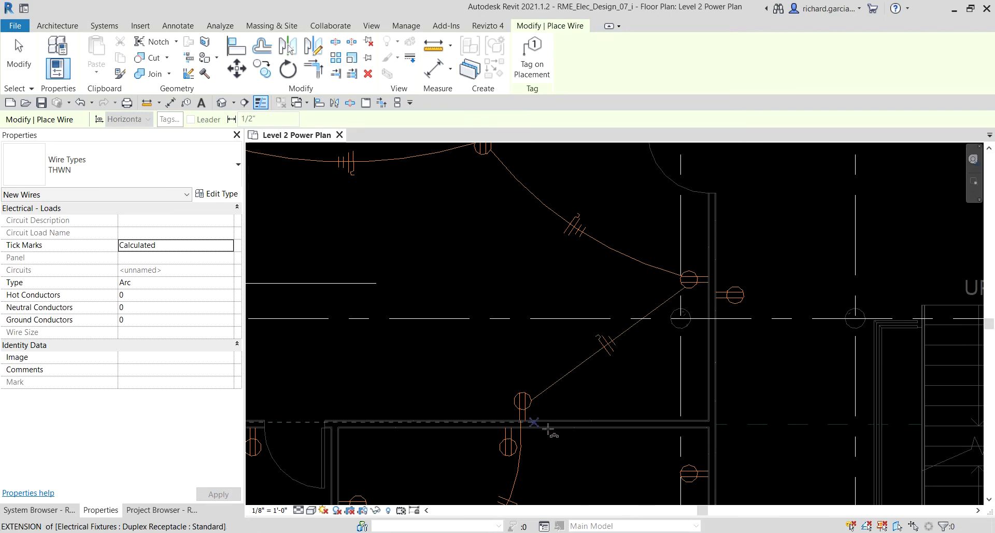
left_click(26, 65)
Try to reshape the new wire by moving its end off the east wall receptacle, and return the end to that receptacle.
scroll(528, 333, "up", 3)
scroll(603, 189, "up", 3)
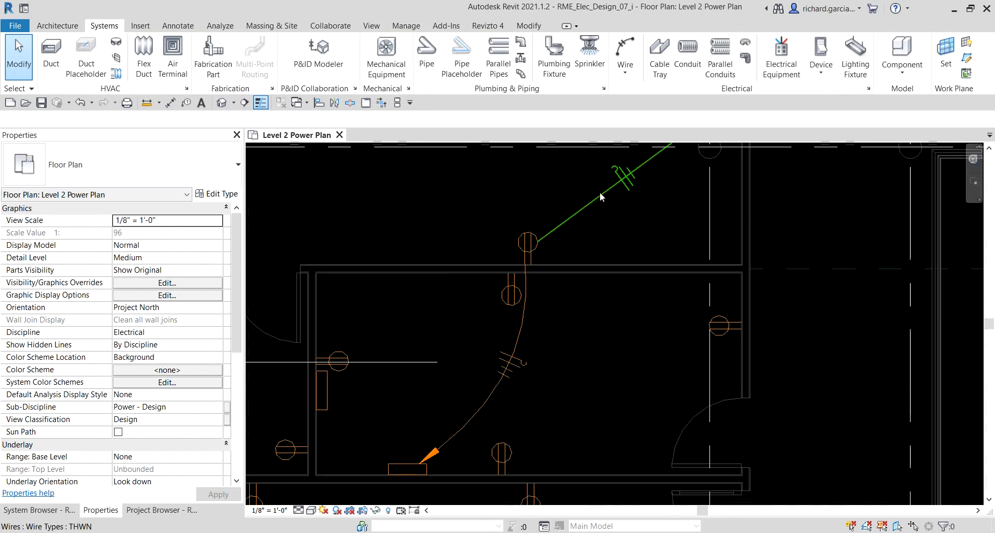
left_click(602, 195)
middle_click_drag(630, 301, 615, 392)
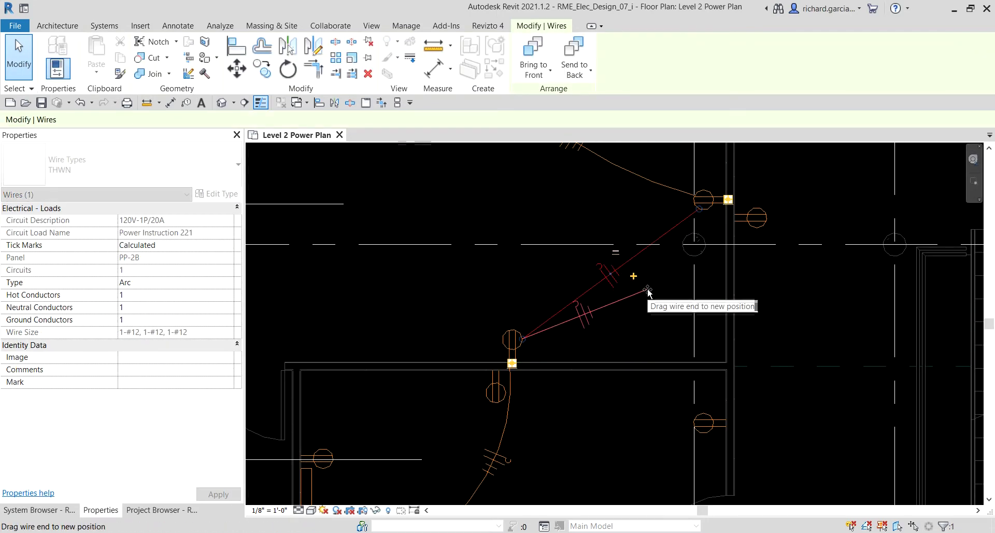
key("Delete")
left_click(633, 294)
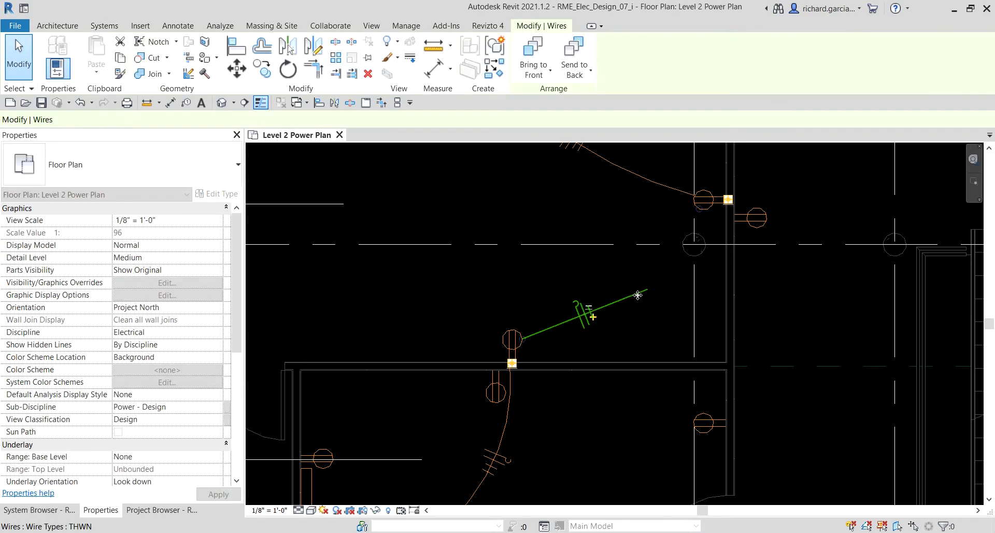
left_click_drag(645, 294, 698, 209)
Insert a vertex in the new wire and move it southeast, near the south receptacle, to bend the wire.
left_click(632, 257)
right_click(632, 256)
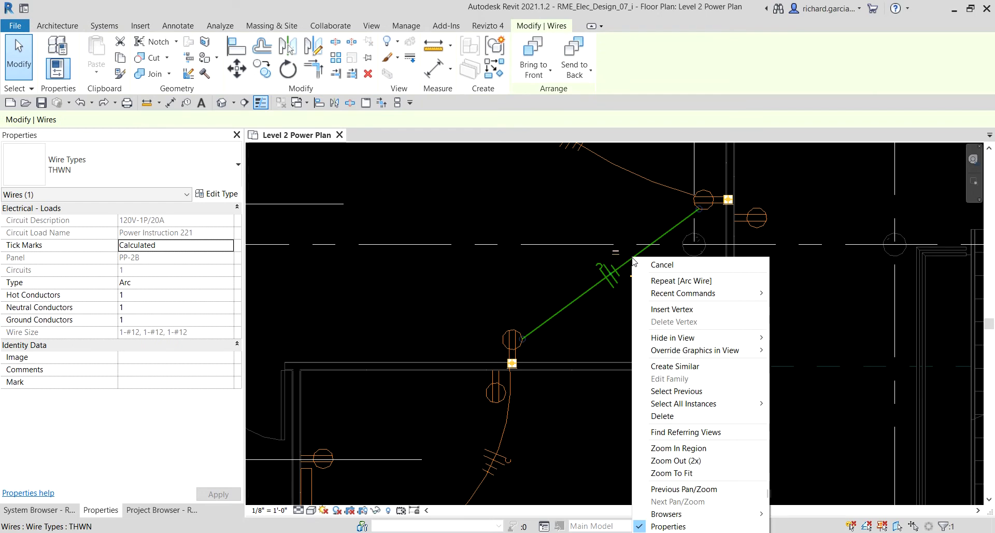
left_click(675, 309)
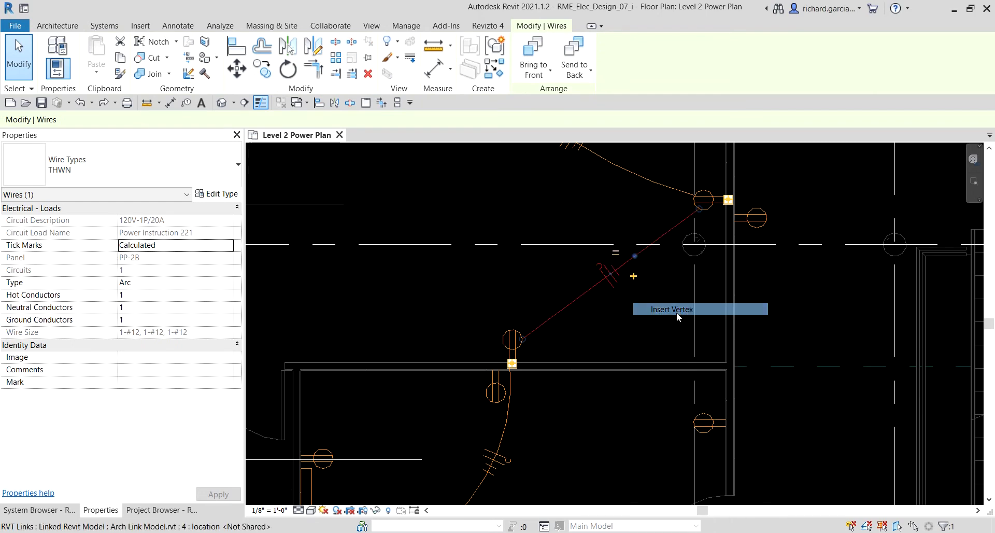
left_click(573, 303)
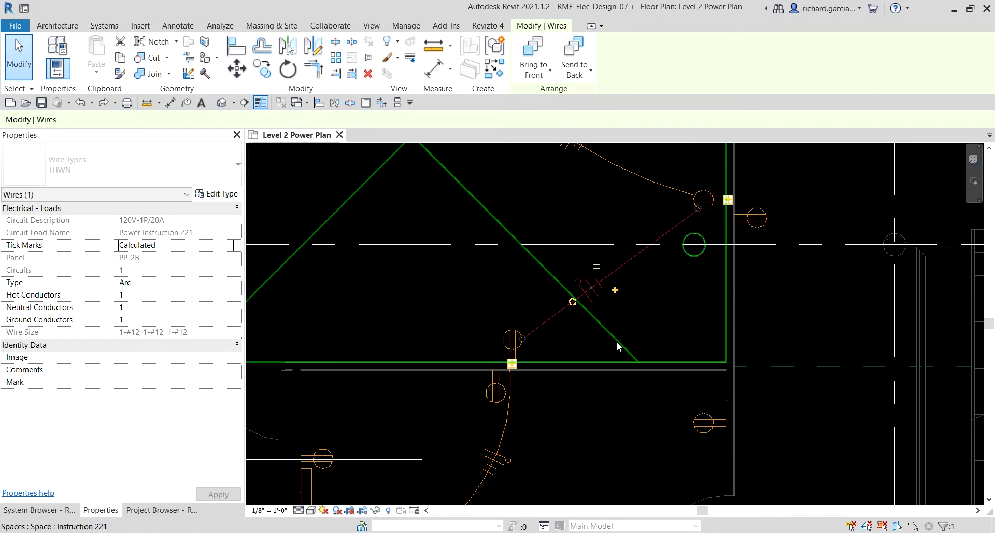
left_click(592, 320)
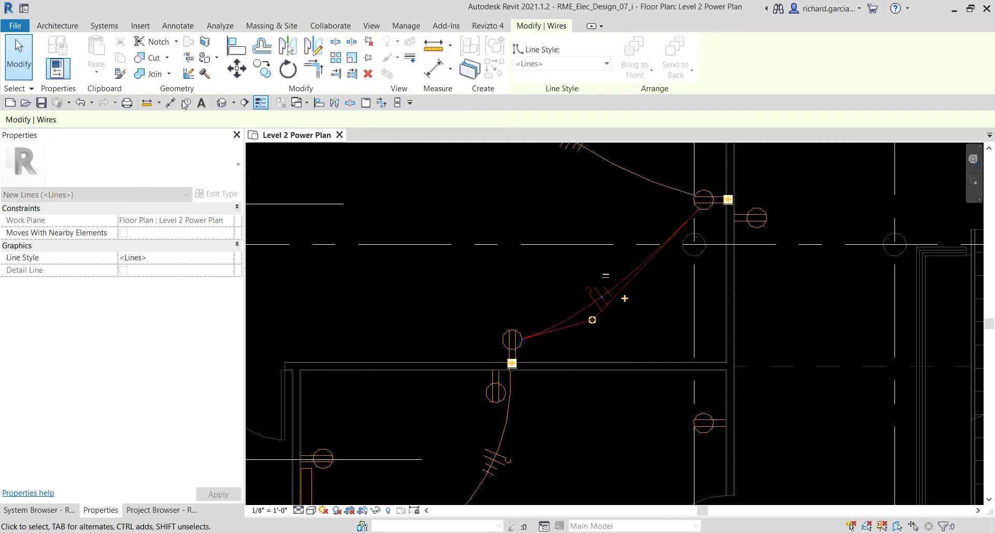
key("Escape")
key("Escape")
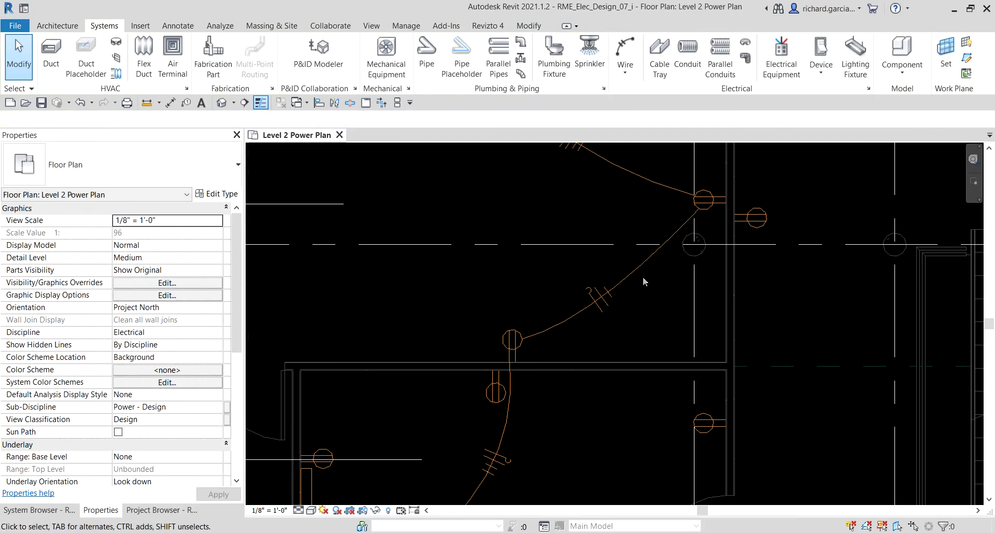
Insert a second vertex in the wire nearer the east wall receptacle and pull it slightly southeast to smooth the arc.
left_click(639, 271)
right_click(639, 272)
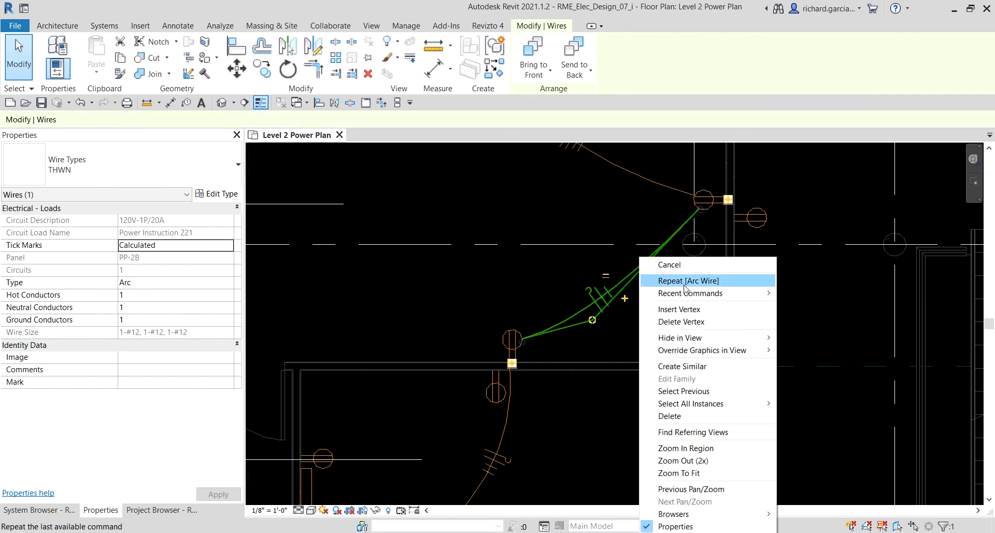
left_click(663, 309)
left_click(649, 265)
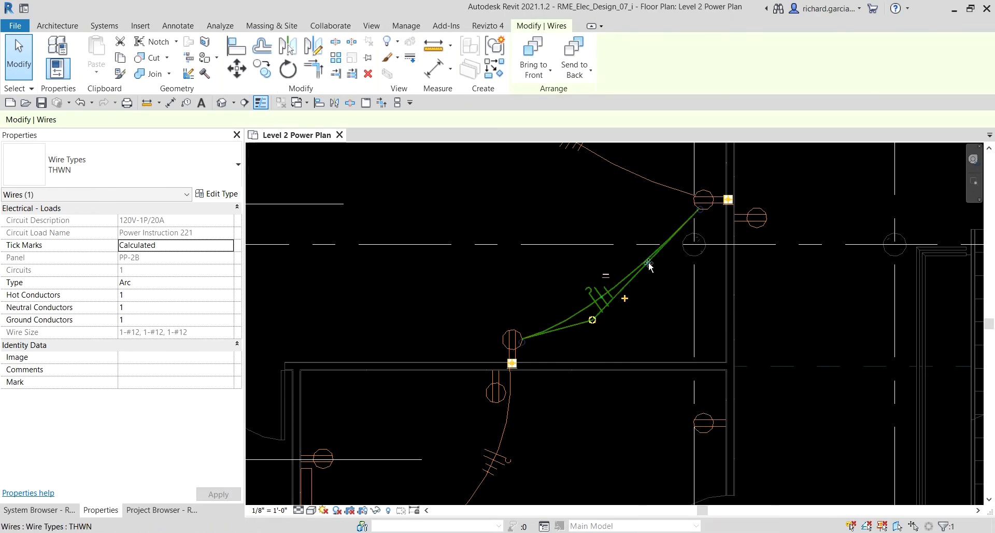
left_click_drag(647, 263, 653, 272)
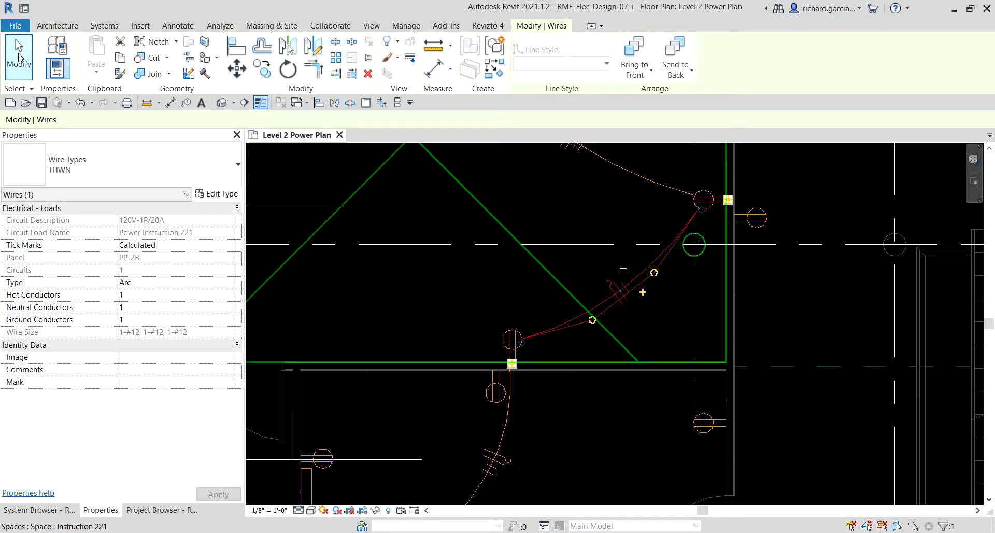
left_click(20, 57)
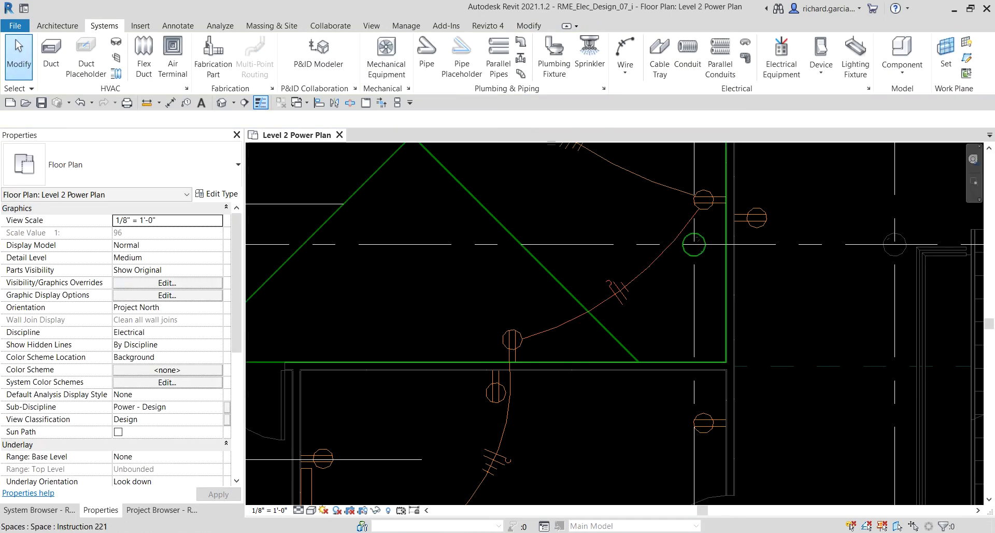
scroll(501, 235, "down", 4)
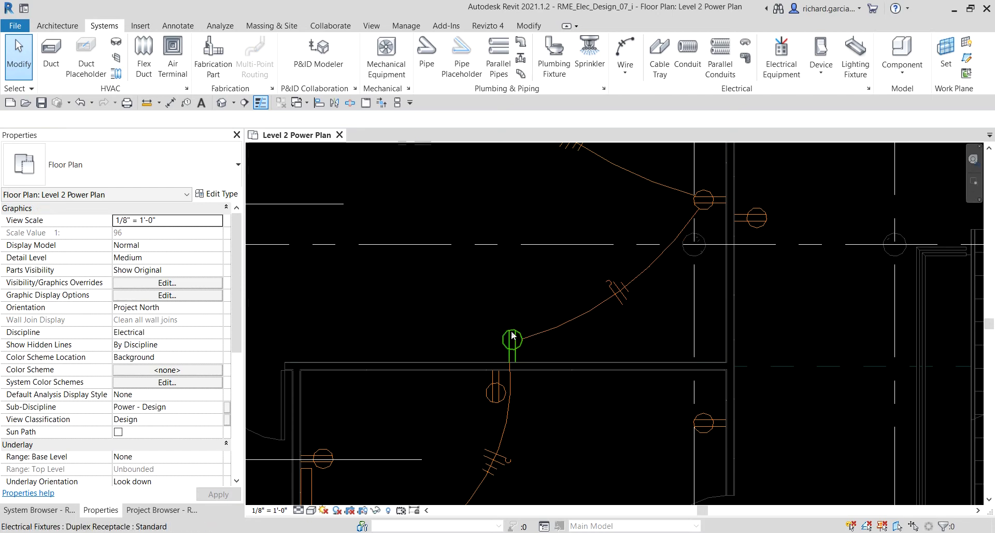
Draw an arc wire from the southeast receptacle of Computer Lab 222 to the east wall receptacle of Instruction 221.
middle_click_drag(501, 234, 501, 339)
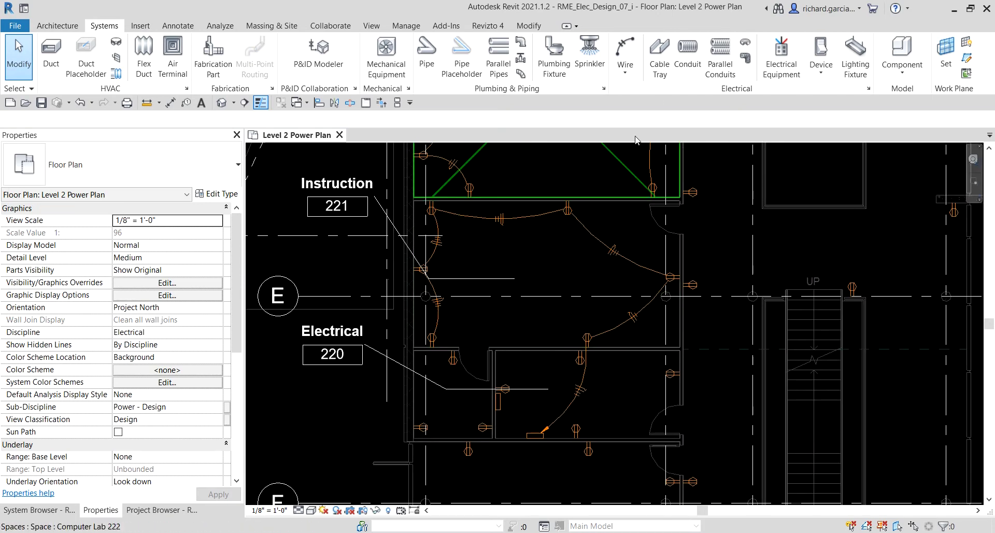
left_click(634, 75)
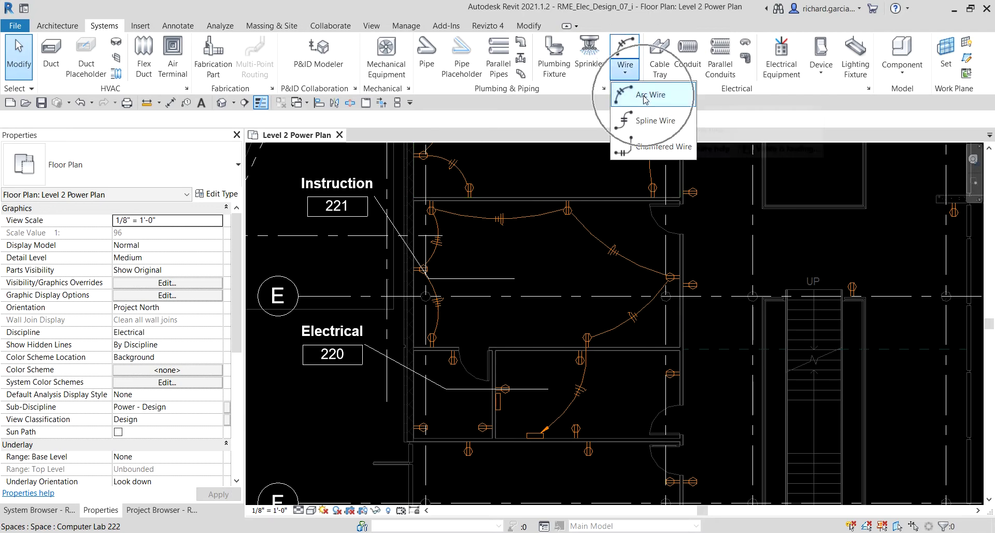
left_click(649, 94)
scroll(641, 201, "up", 4)
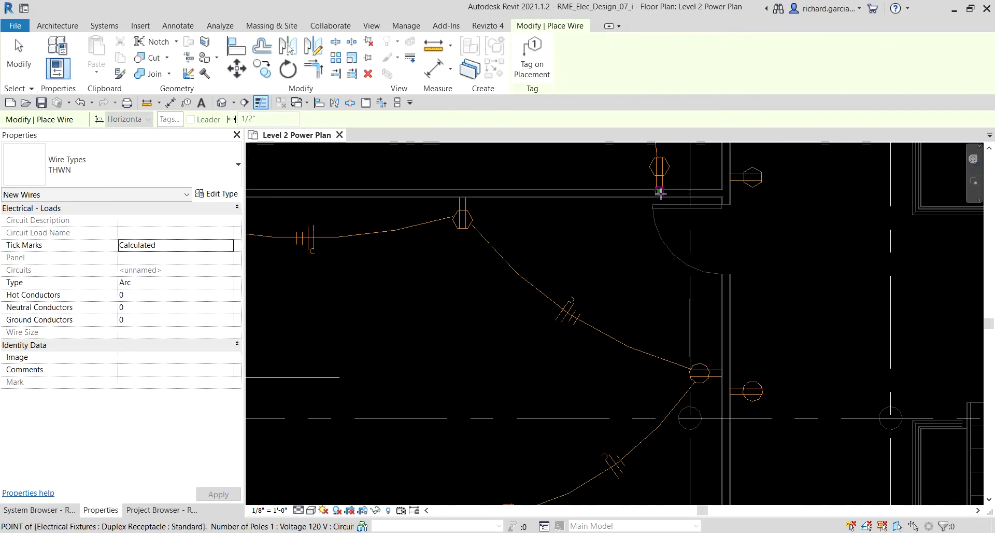
left_click(659, 192)
scroll(649, 295, "down", 4)
middle_click_drag(650, 295, 660, 371)
scroll(659, 371, "up", 1)
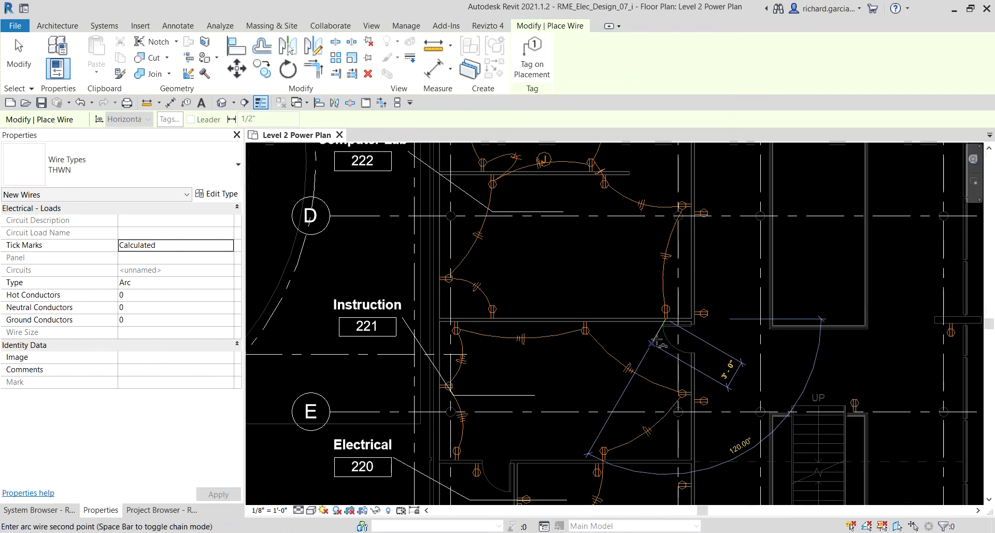
middle_click_drag(586, 259, 585, 335)
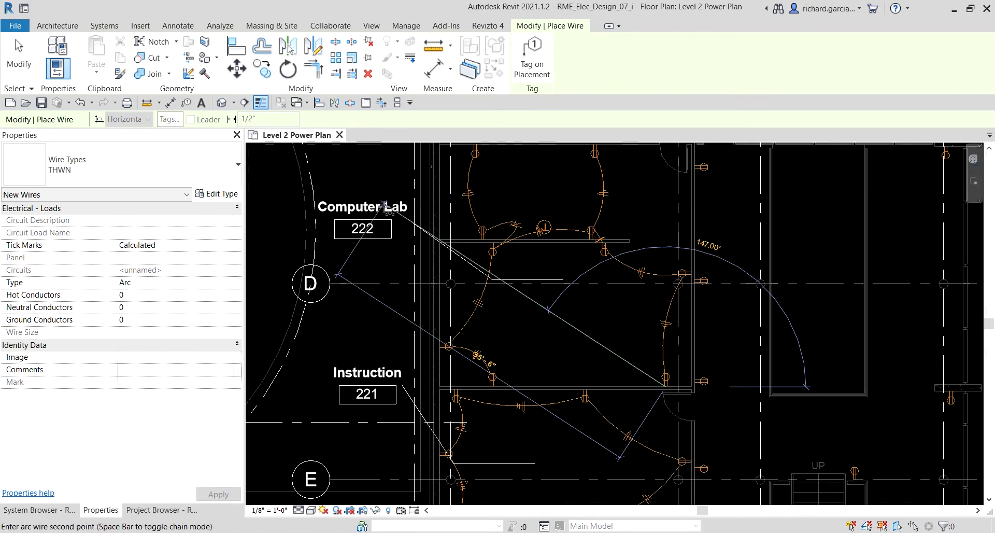
middle_click_drag(532, 272, 445, 146)
scroll(568, 298, "up", 3)
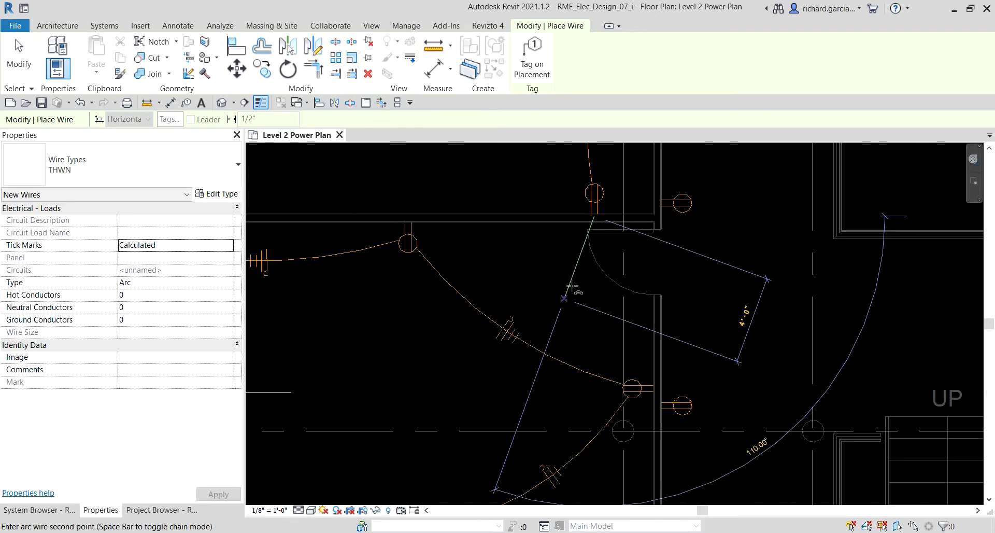
left_click(673, 200)
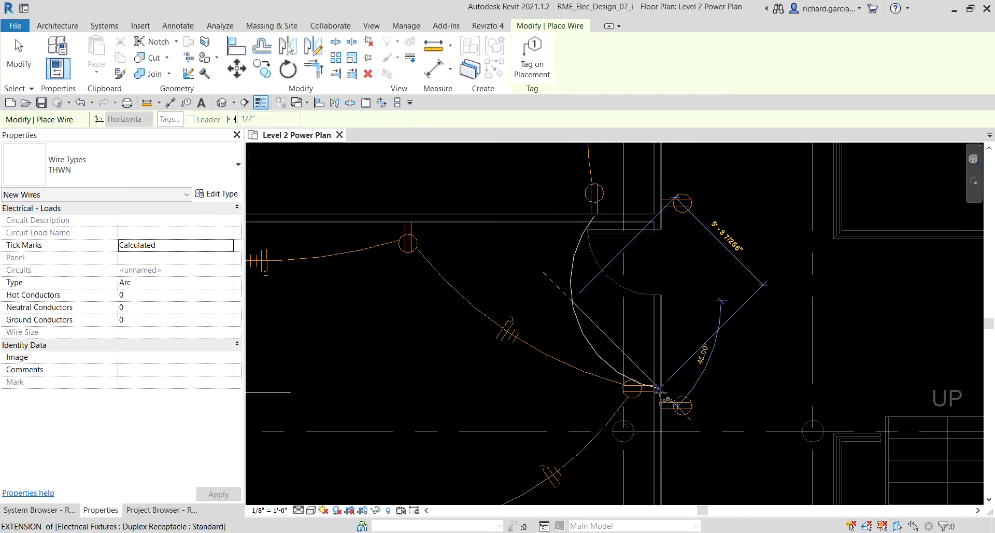
scroll(662, 390, "up", 3)
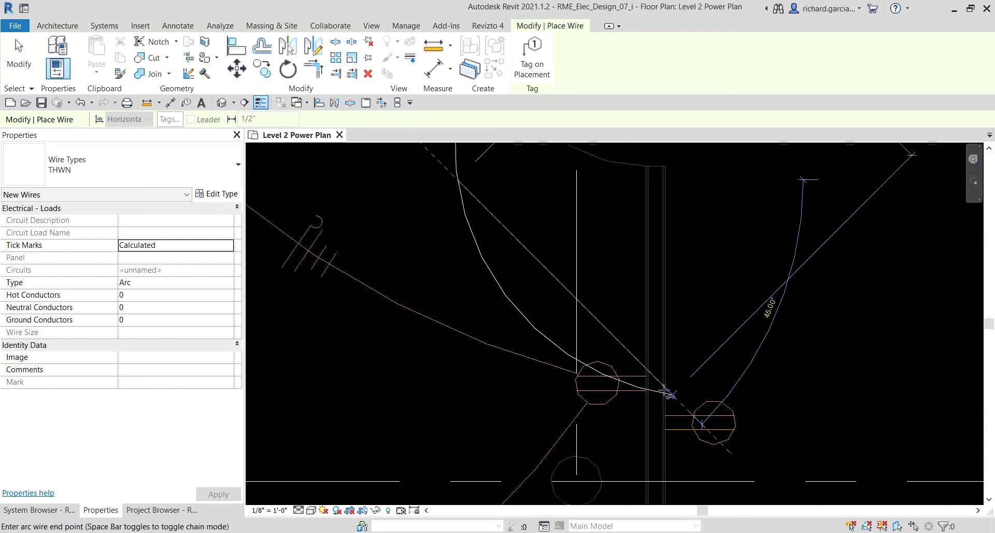
left_click(646, 384)
scroll(647, 386, "down", 3)
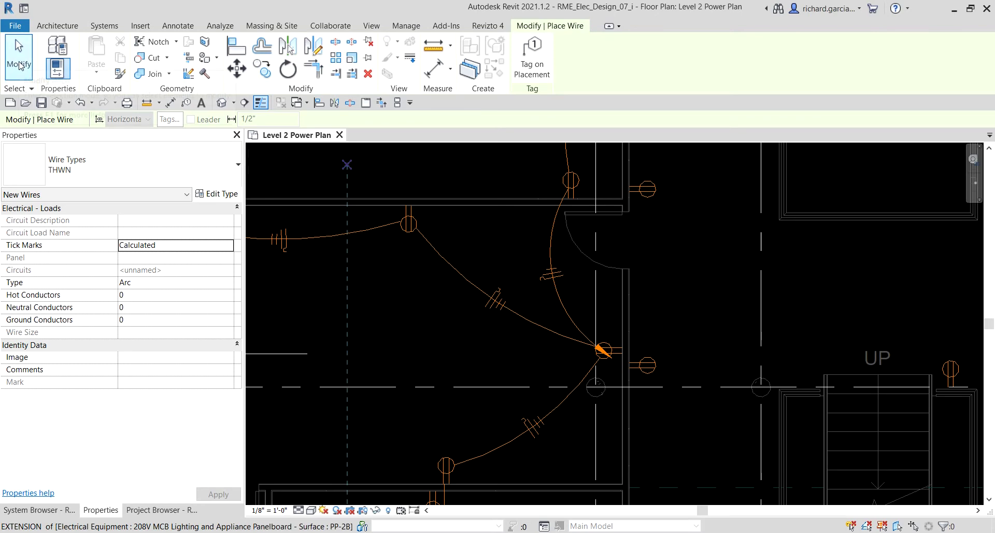
left_click(18, 65)
Examine the wire linking Computer Lab 222 to Instruction 221 and the home run to the panel in Electrical 220.
scroll(642, 290, "down", 2)
middle_click_drag(653, 248, 666, 207)
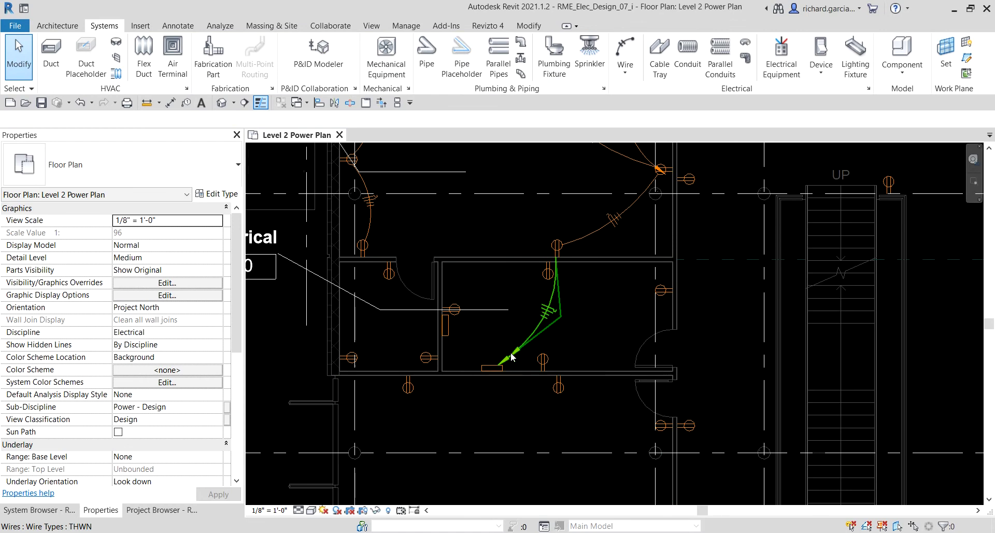
middle_click_drag(651, 152, 680, 284)
scroll(680, 284, "down", 3)
middle_click_drag(544, 172, 542, 302)
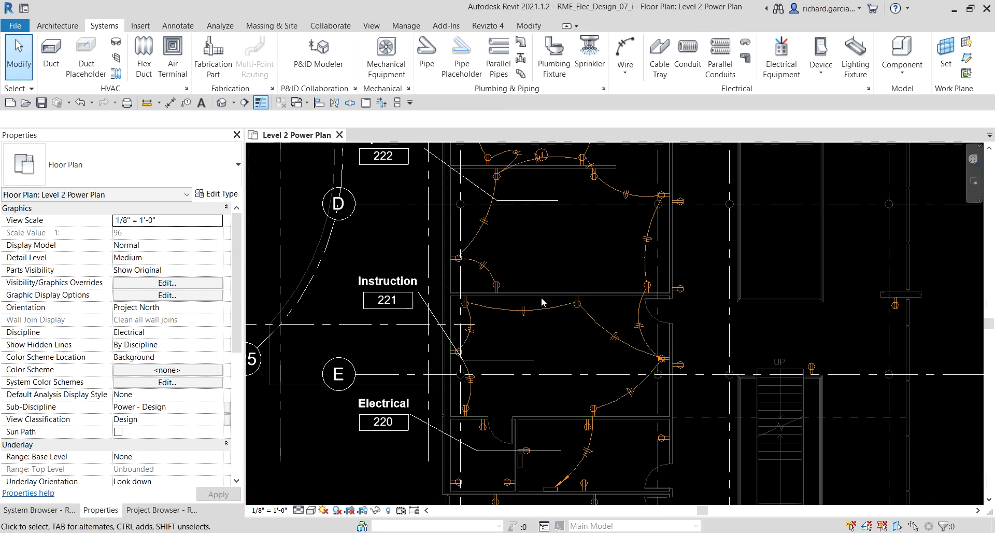
middle_click_drag(539, 257, 567, 327)
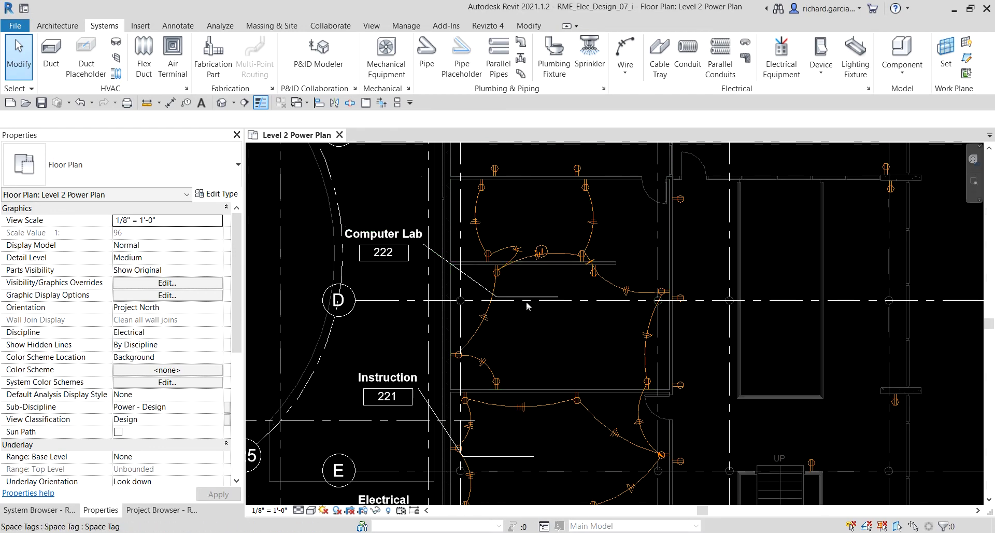
left_click(536, 321)
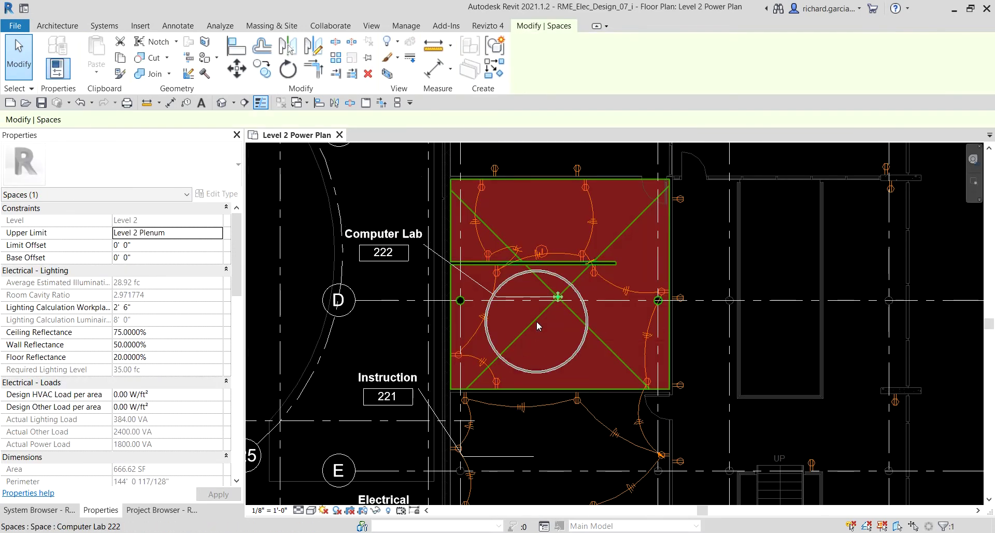
middle_click_drag(569, 357, 579, 256)
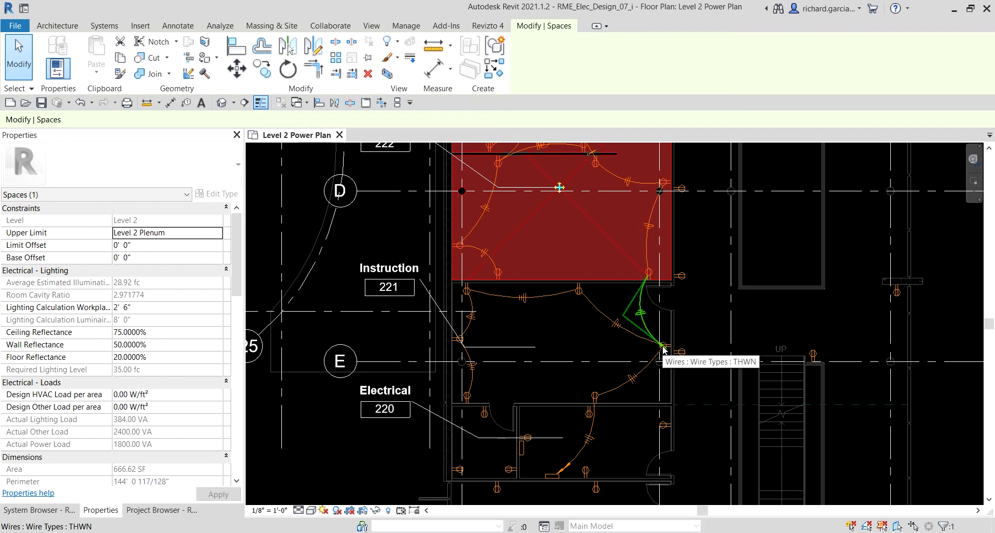
left_click(27, 53)
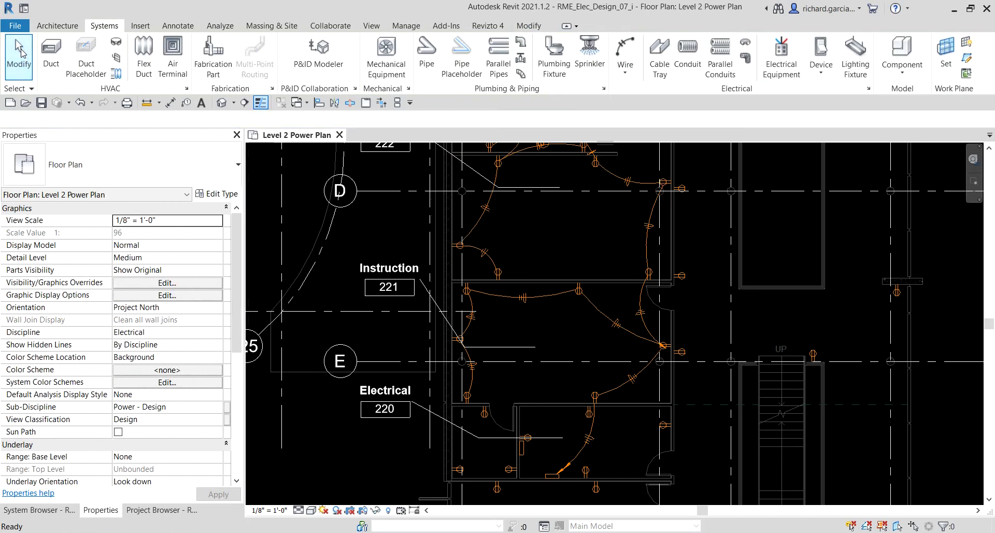
middle_click_drag(675, 361, 680, 294)
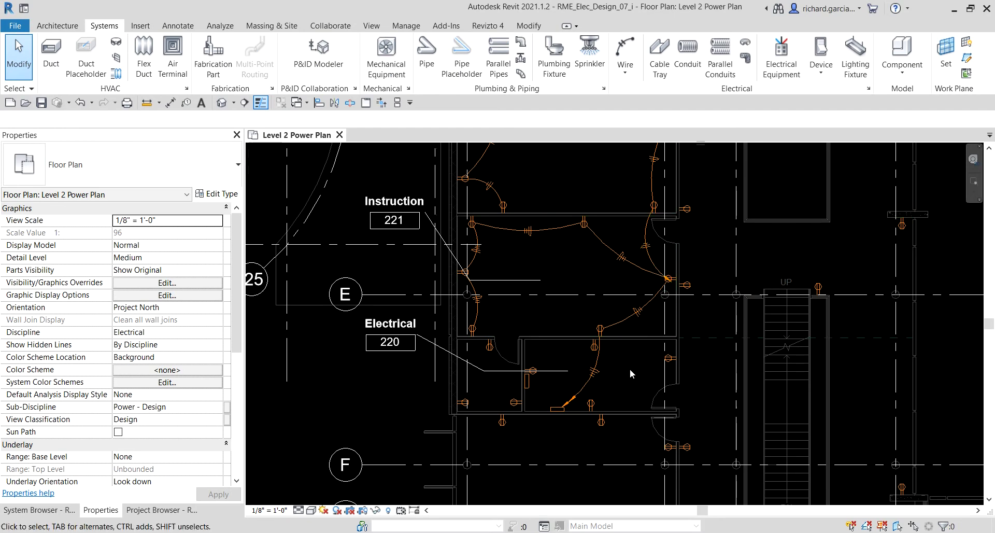
middle_click_drag(631, 368, 640, 310)
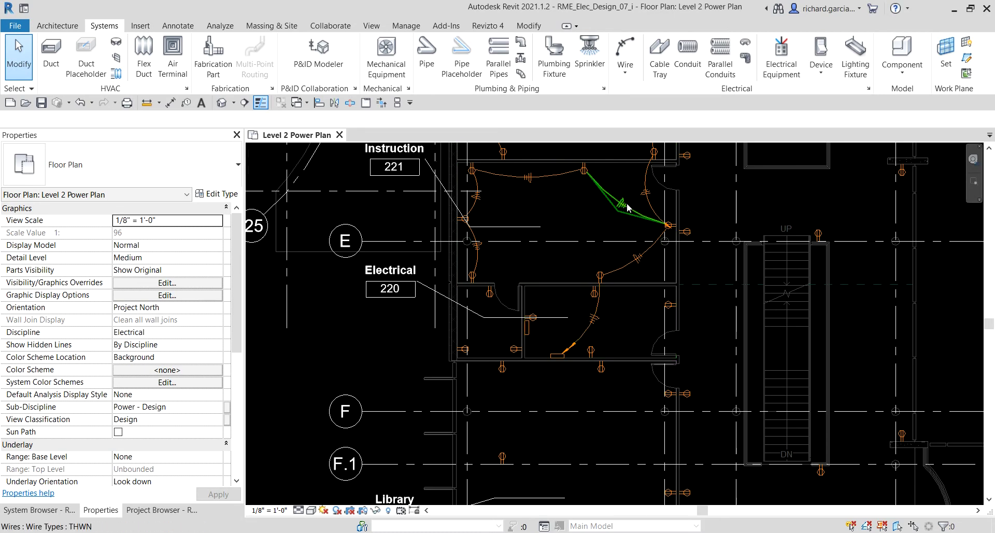
middle_click_drag(634, 222, 648, 258)
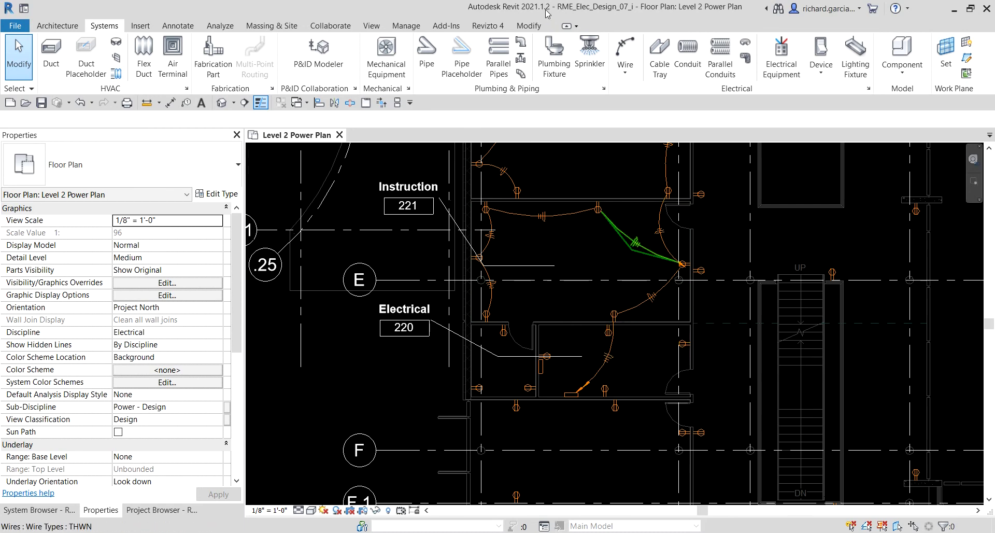
Draw an arc wire in Electrical 220 from the north wall receptacle to the east wall receptacle.
left_click(625, 73)
left_click(653, 100)
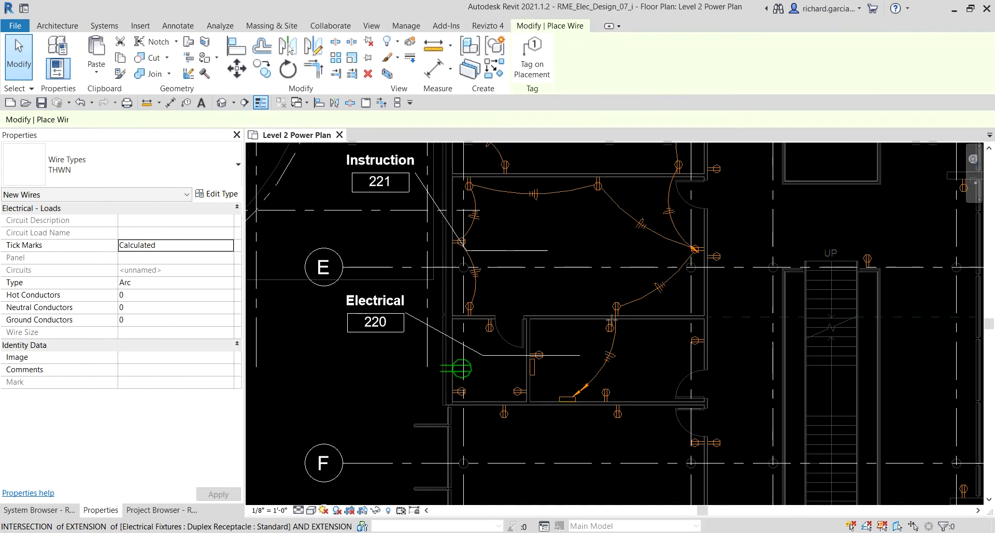
scroll(603, 342, "up", 5)
left_click(632, 255)
left_click(757, 396)
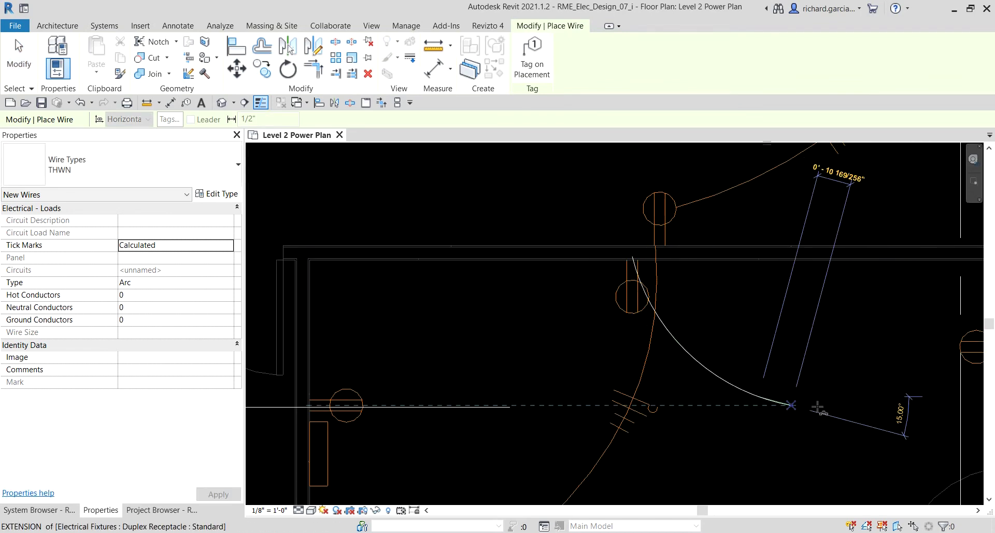
scroll(762, 399, "down", 2)
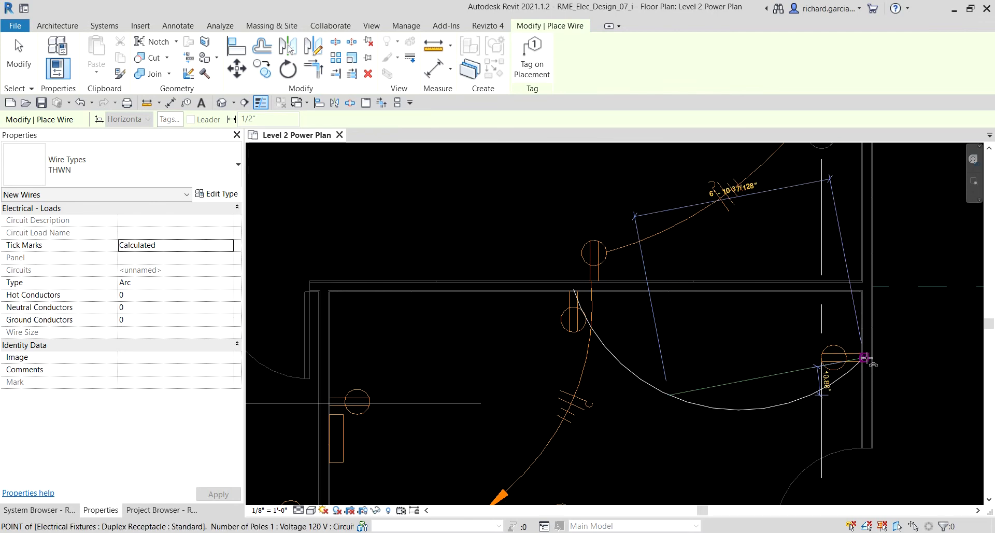
left_click(864, 358)
scroll(678, 346, "down", 2)
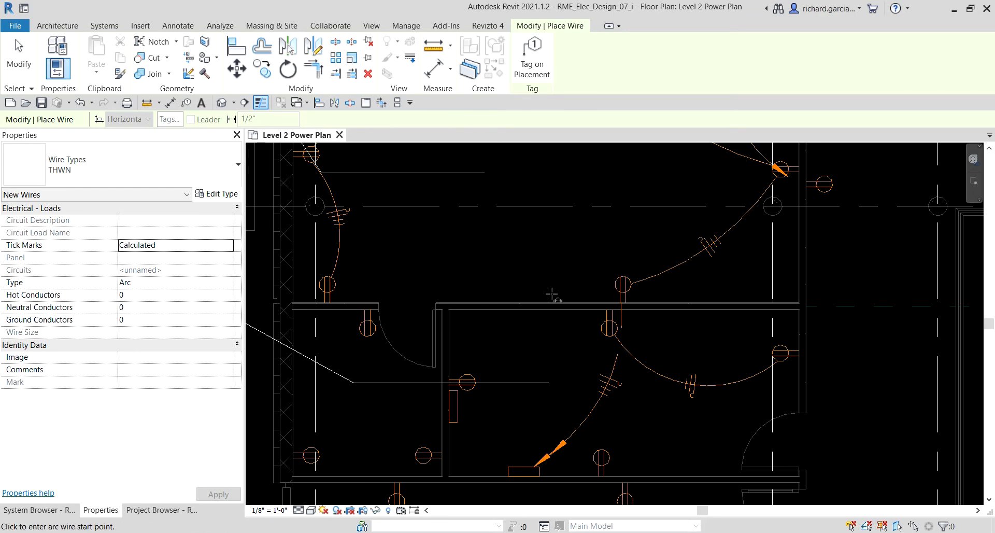
Draw an arc wire from the southwest receptacle of Instruction 221 to the receptacle on the west partition of Electrical 220.
scroll(497, 263, "down", 2)
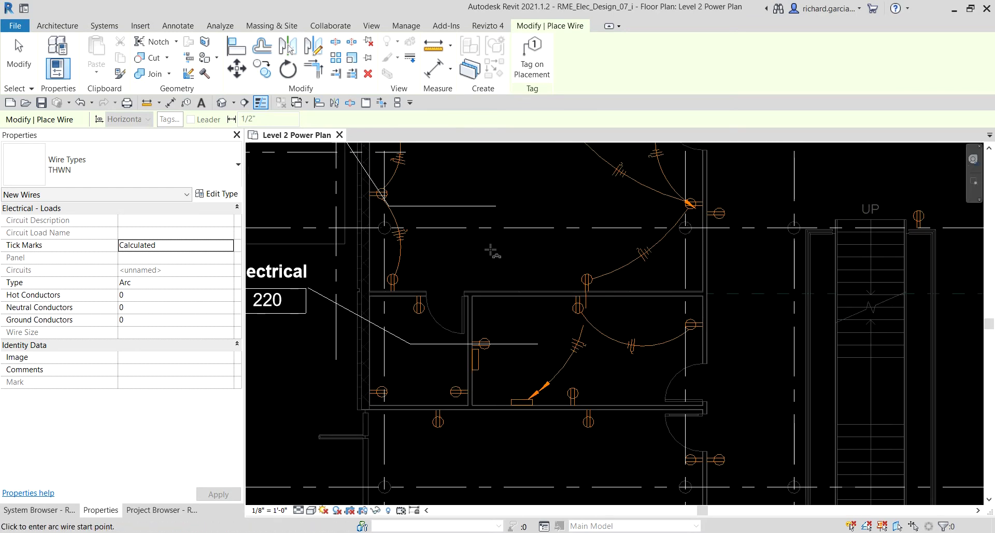
scroll(394, 299, "up", 2)
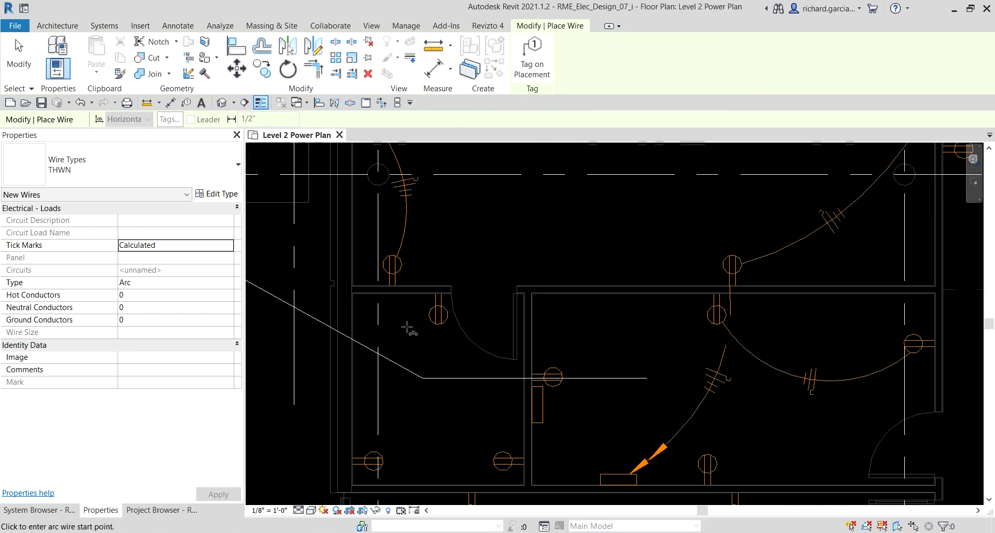
left_click(436, 284)
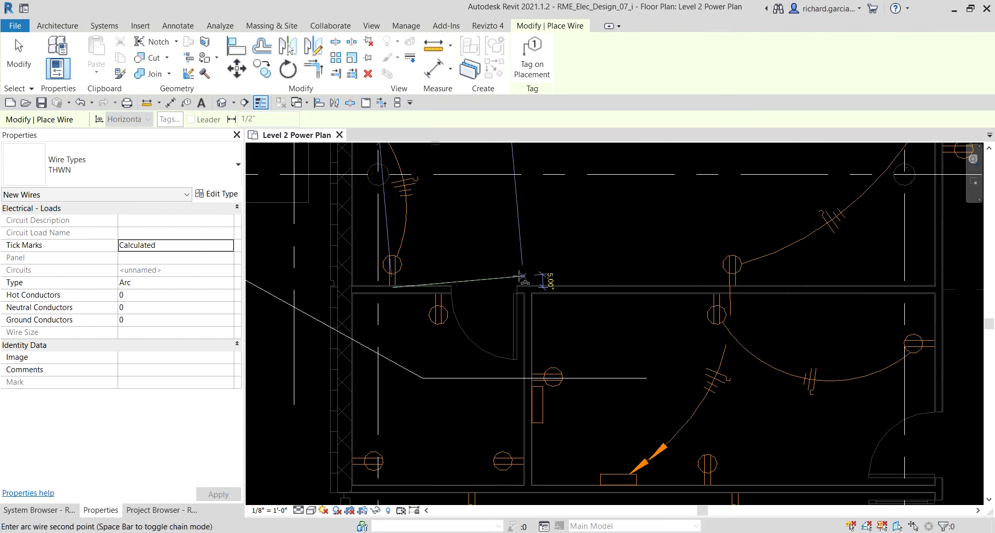
left_click(530, 377)
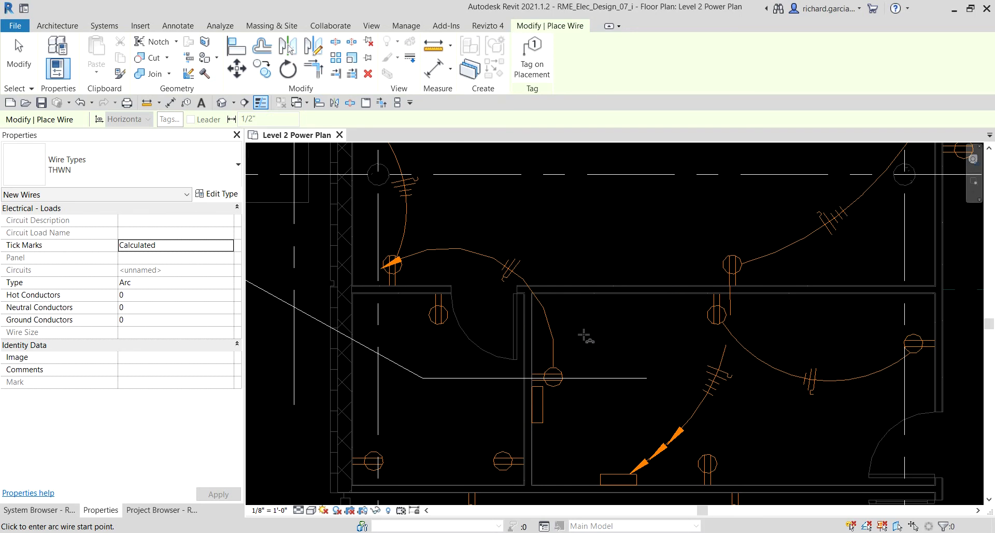
scroll(534, 362, "down", 3)
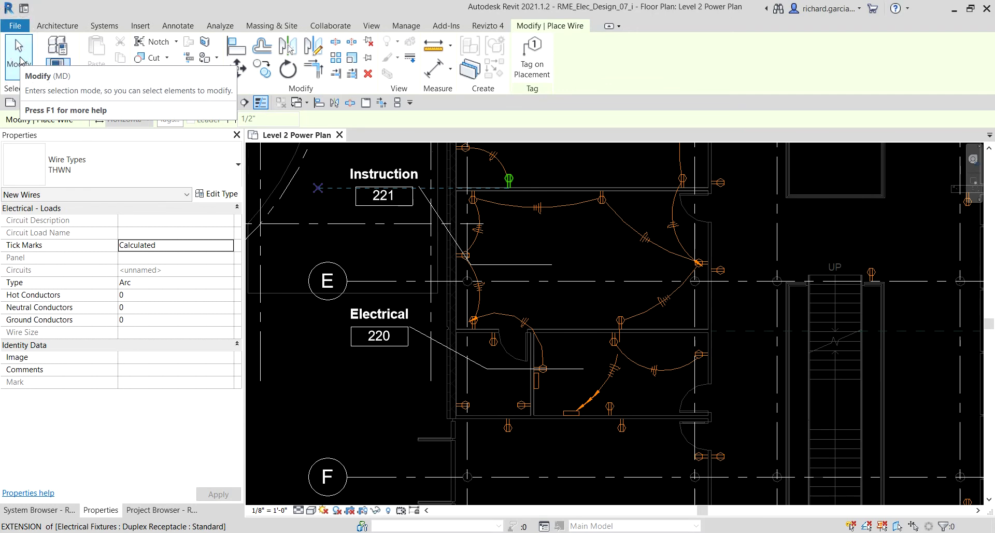
left_click(20, 61)
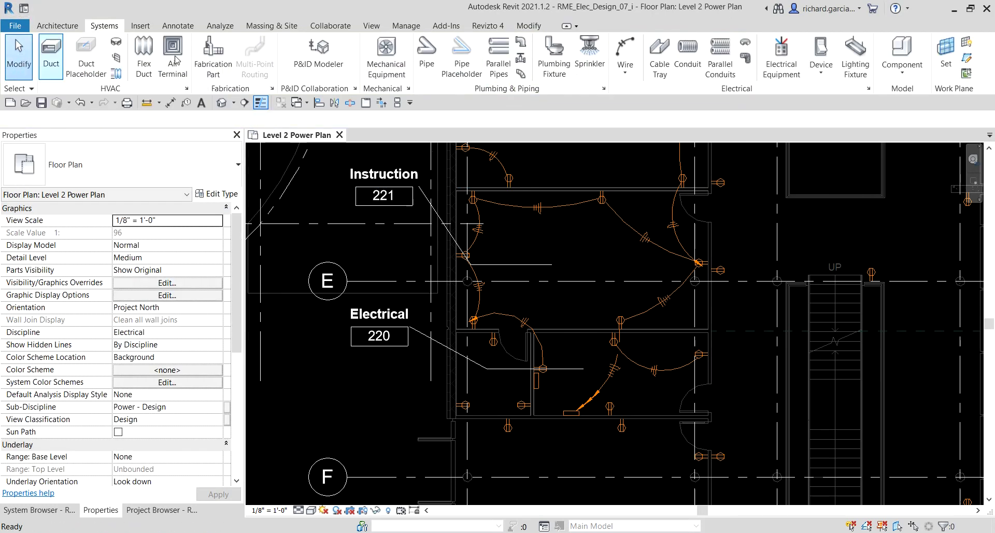
Examine the home run arrows at the Electrical 220 panel and the wiring across Instruction 221 and Computer Lab 222.
scroll(556, 407, "up", 3)
left_click(643, 397)
left_click(643, 396)
left_click(643, 397)
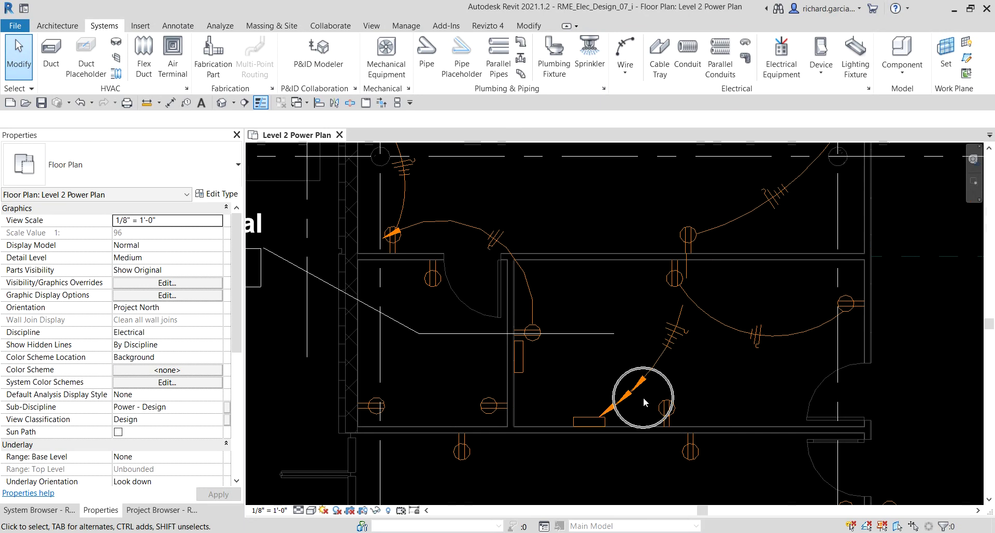
left_click(643, 396)
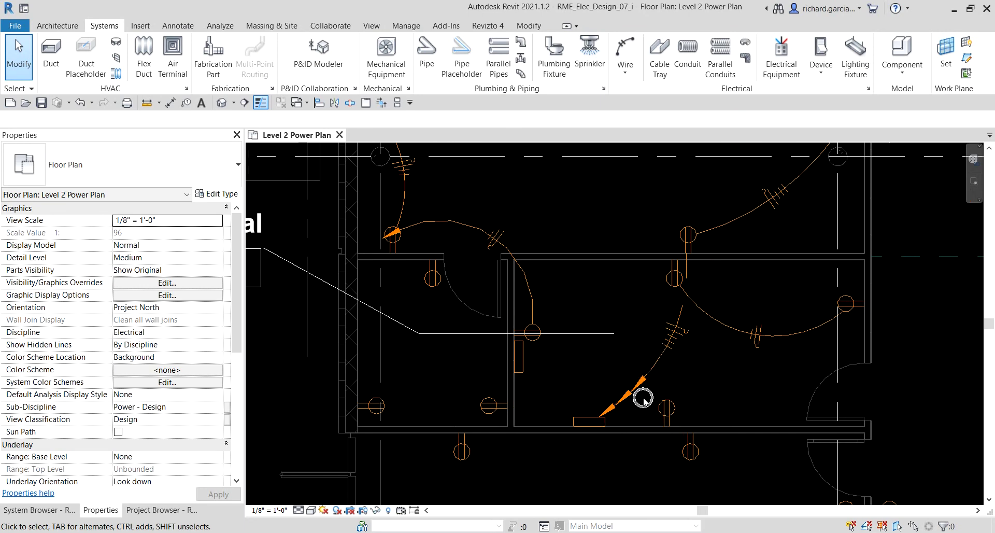
scroll(643, 397, "down", 2)
scroll(643, 396, "down", 3)
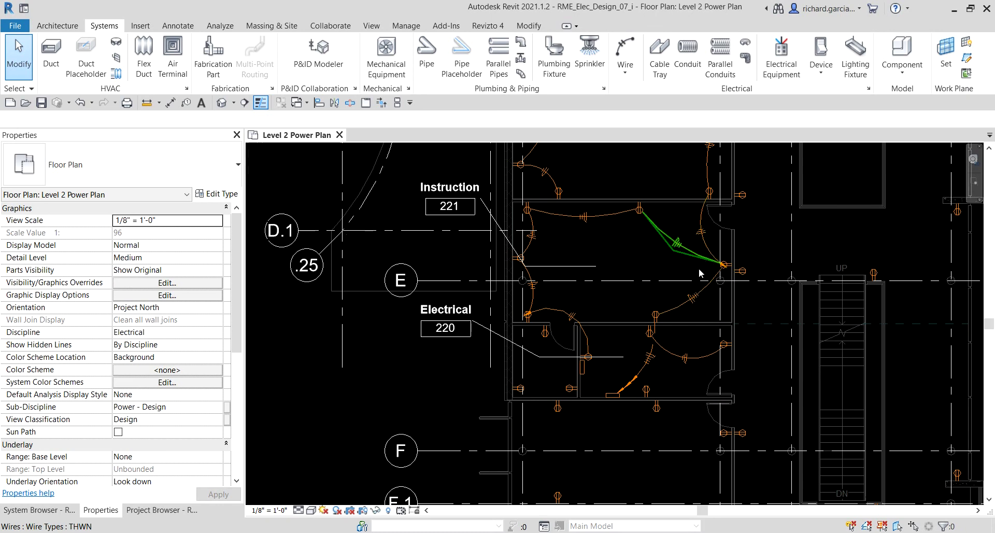
middle_click_drag(672, 280, 616, 360)
scroll(626, 340, "down", 1)
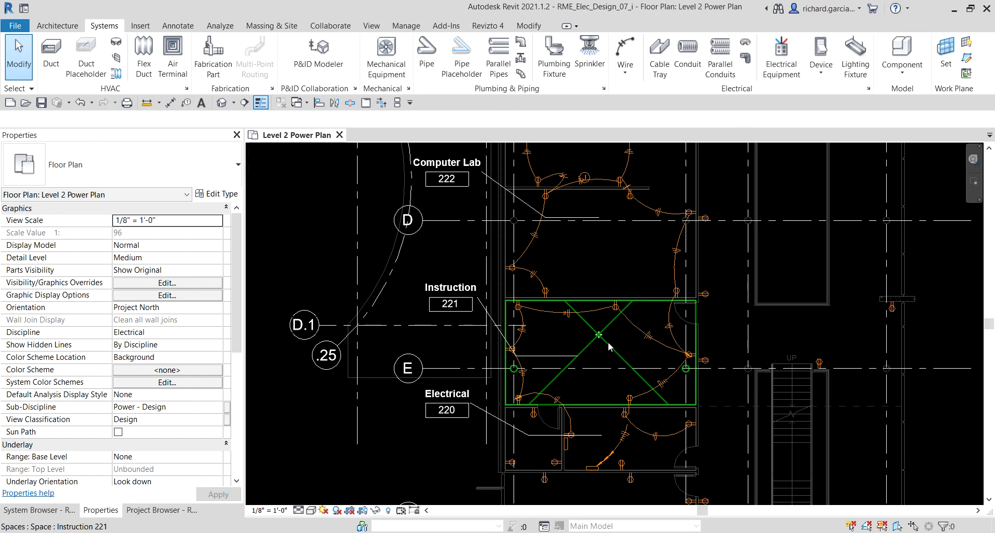
middle_click_drag(739, 278, 765, 300)
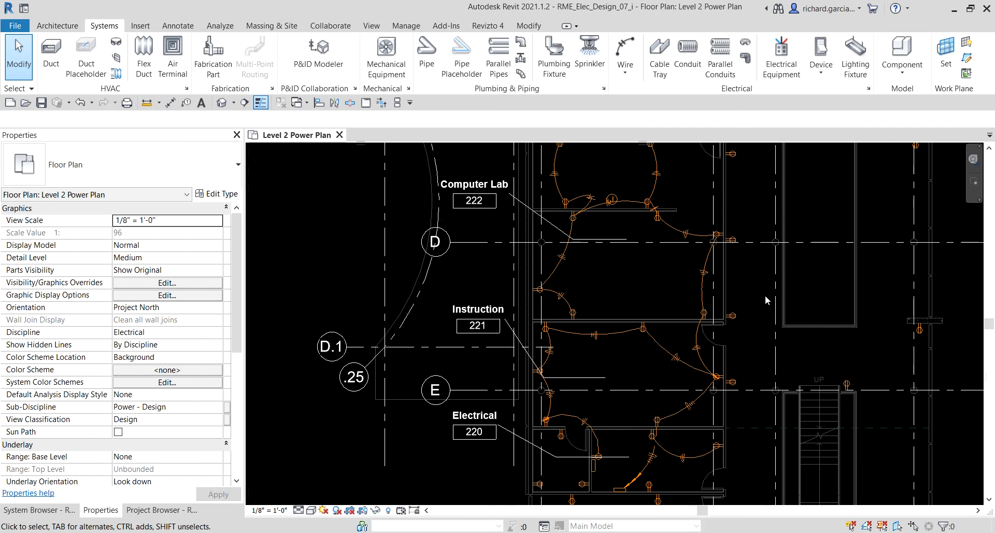